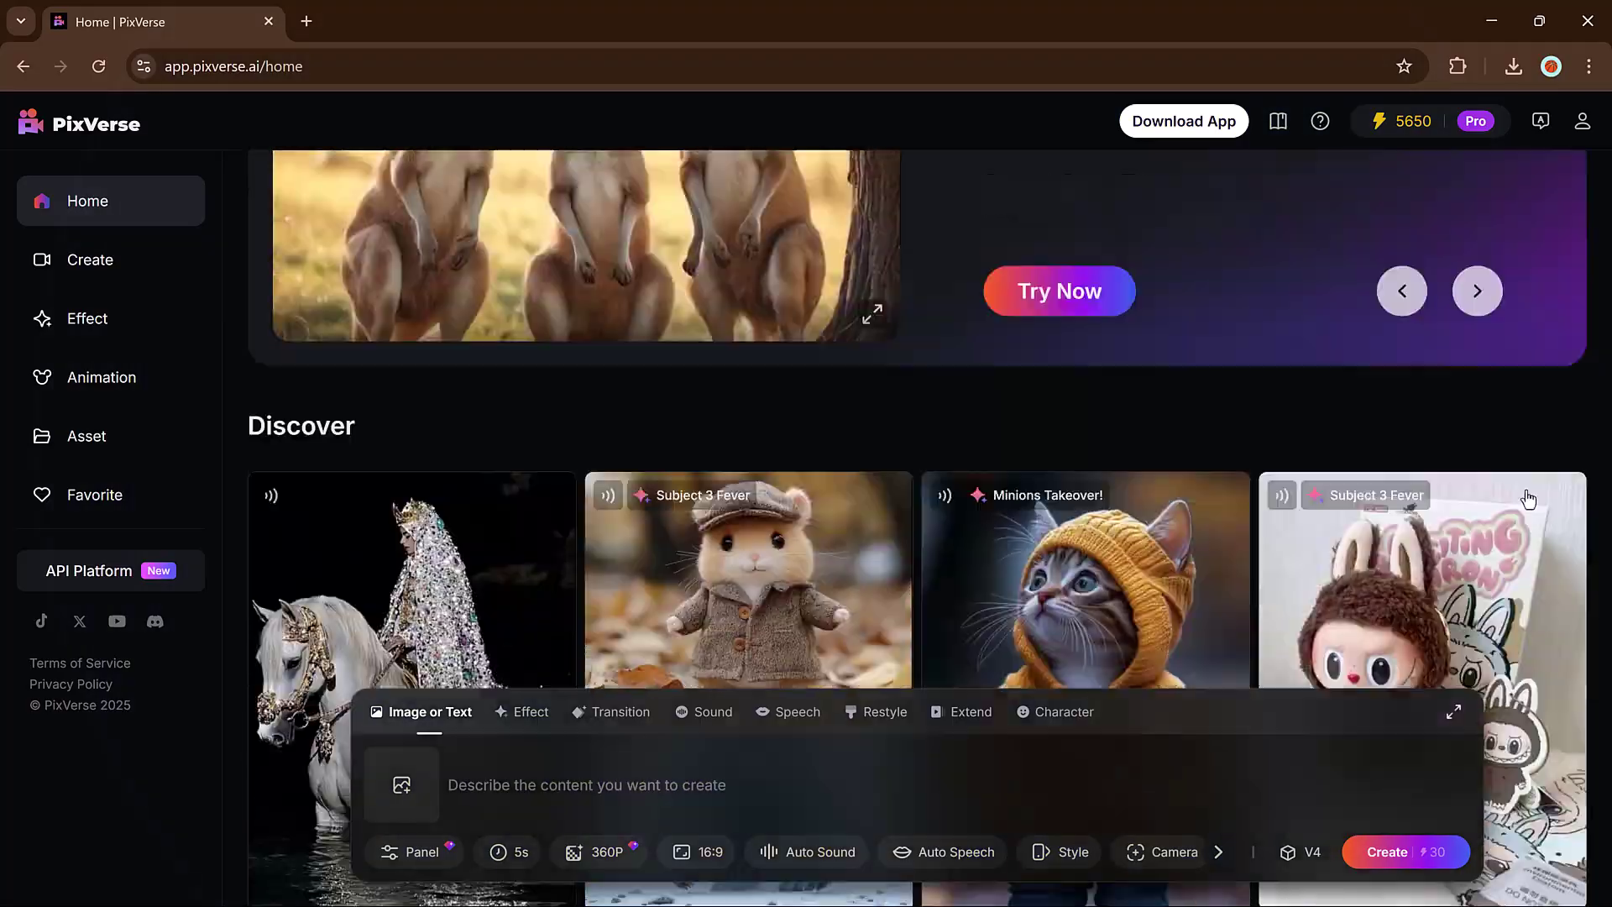
scroll(1527, 498, down, 3)
scroll(1511, 491, down, 3)
scroll(1437, 485, down, 2)
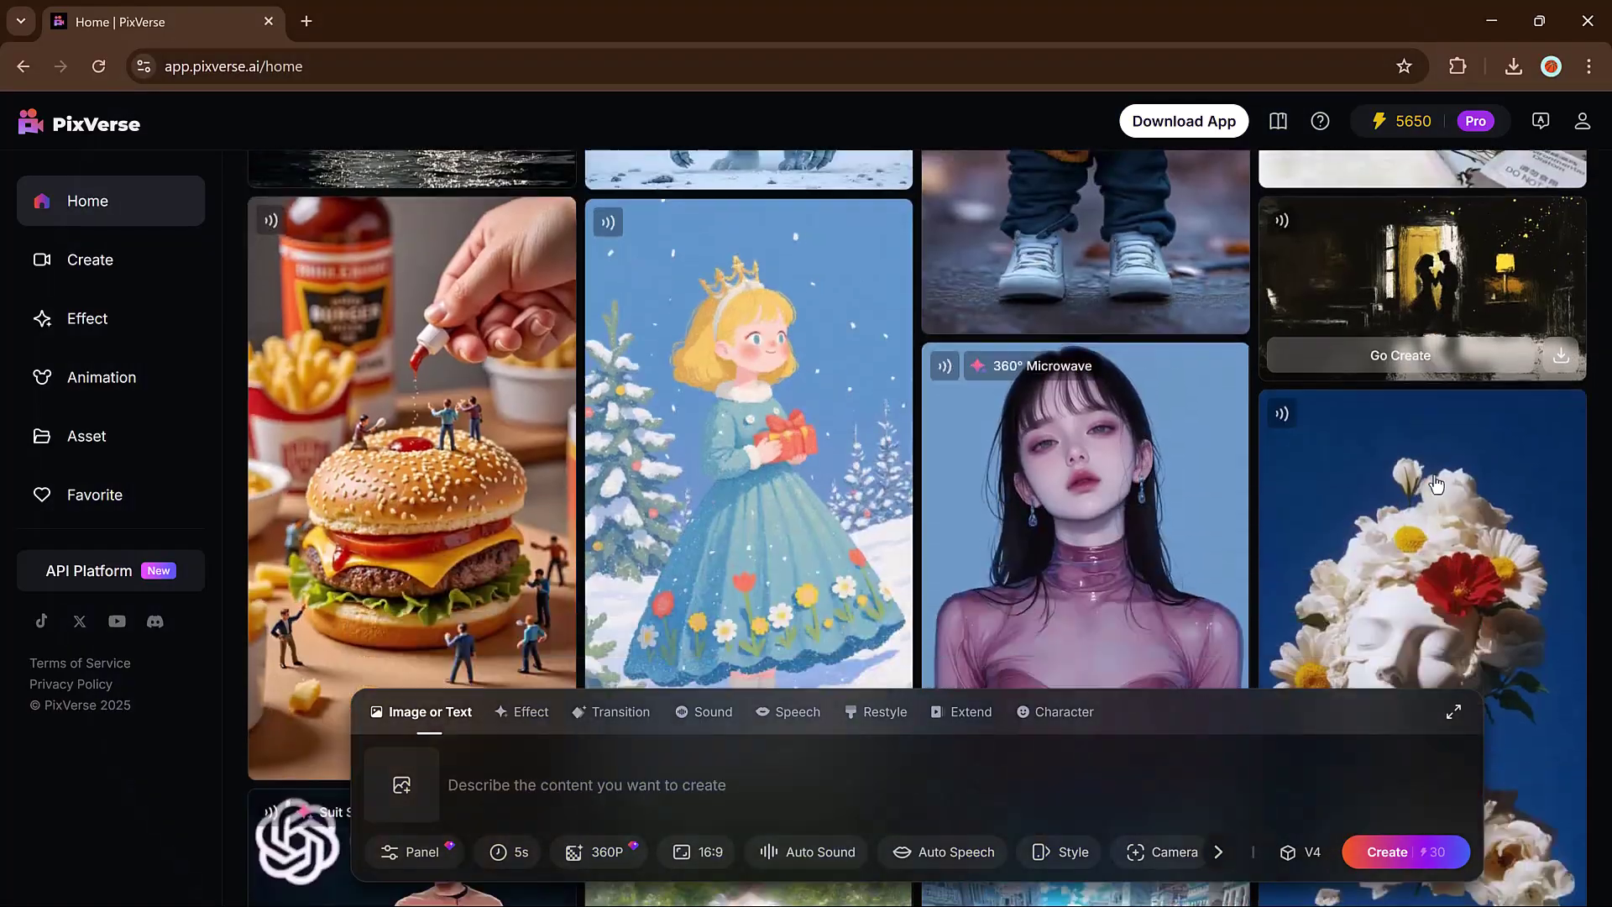
scroll(1437, 485, down, 4)
scroll(1437, 485, down, 4)
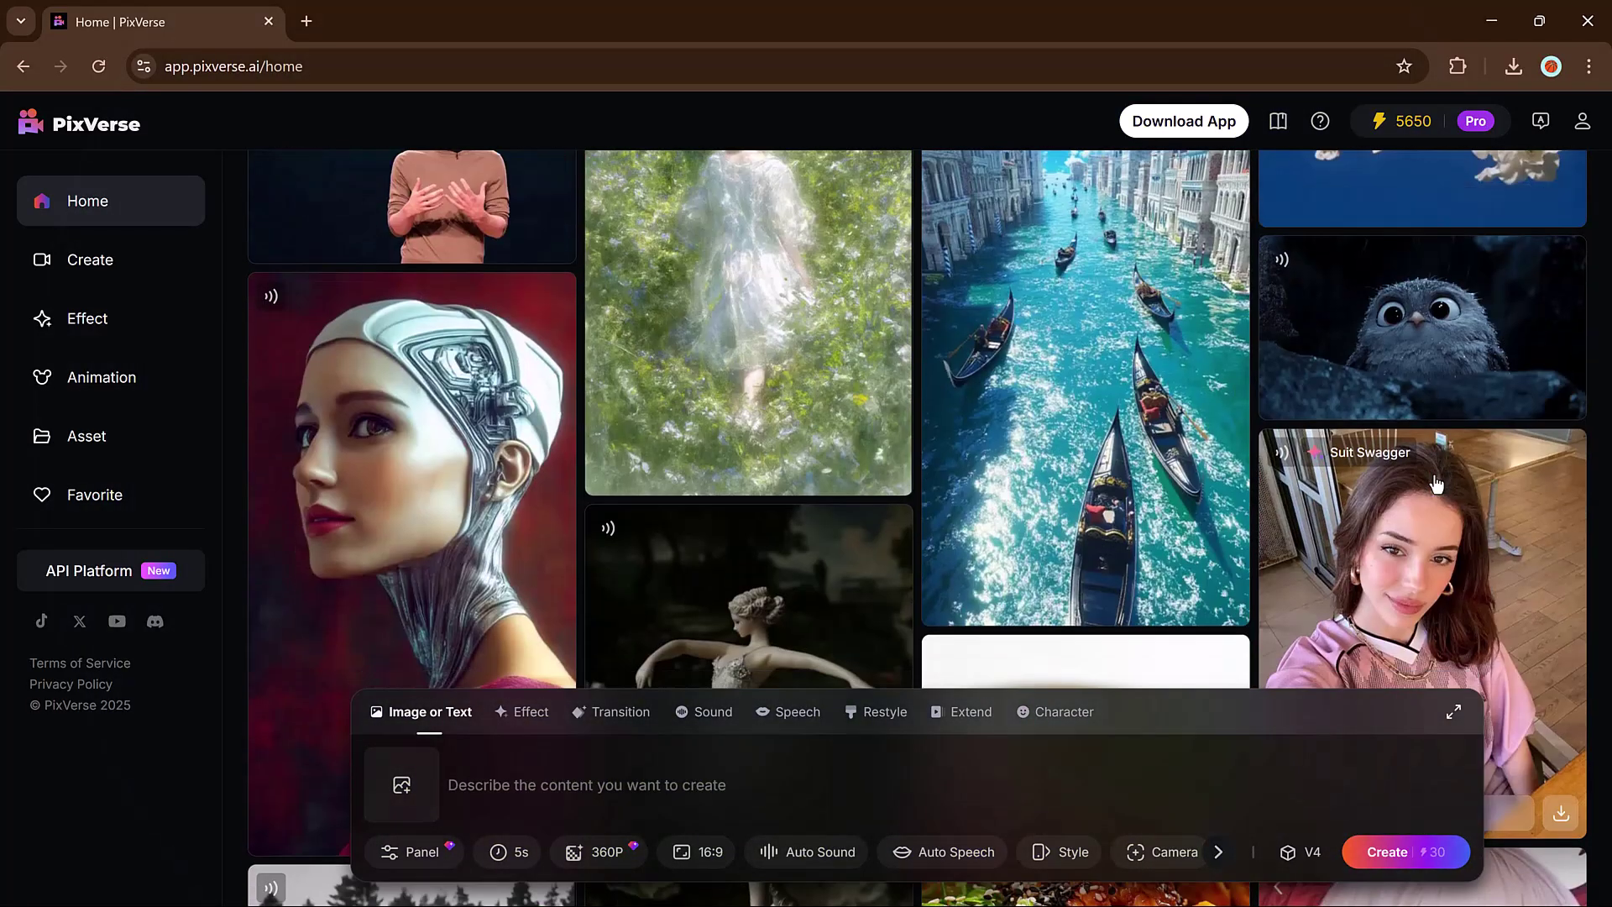
scroll(1437, 485, down, 4)
scroll(1438, 486, down, 4)
scroll(1437, 485, down, 2)
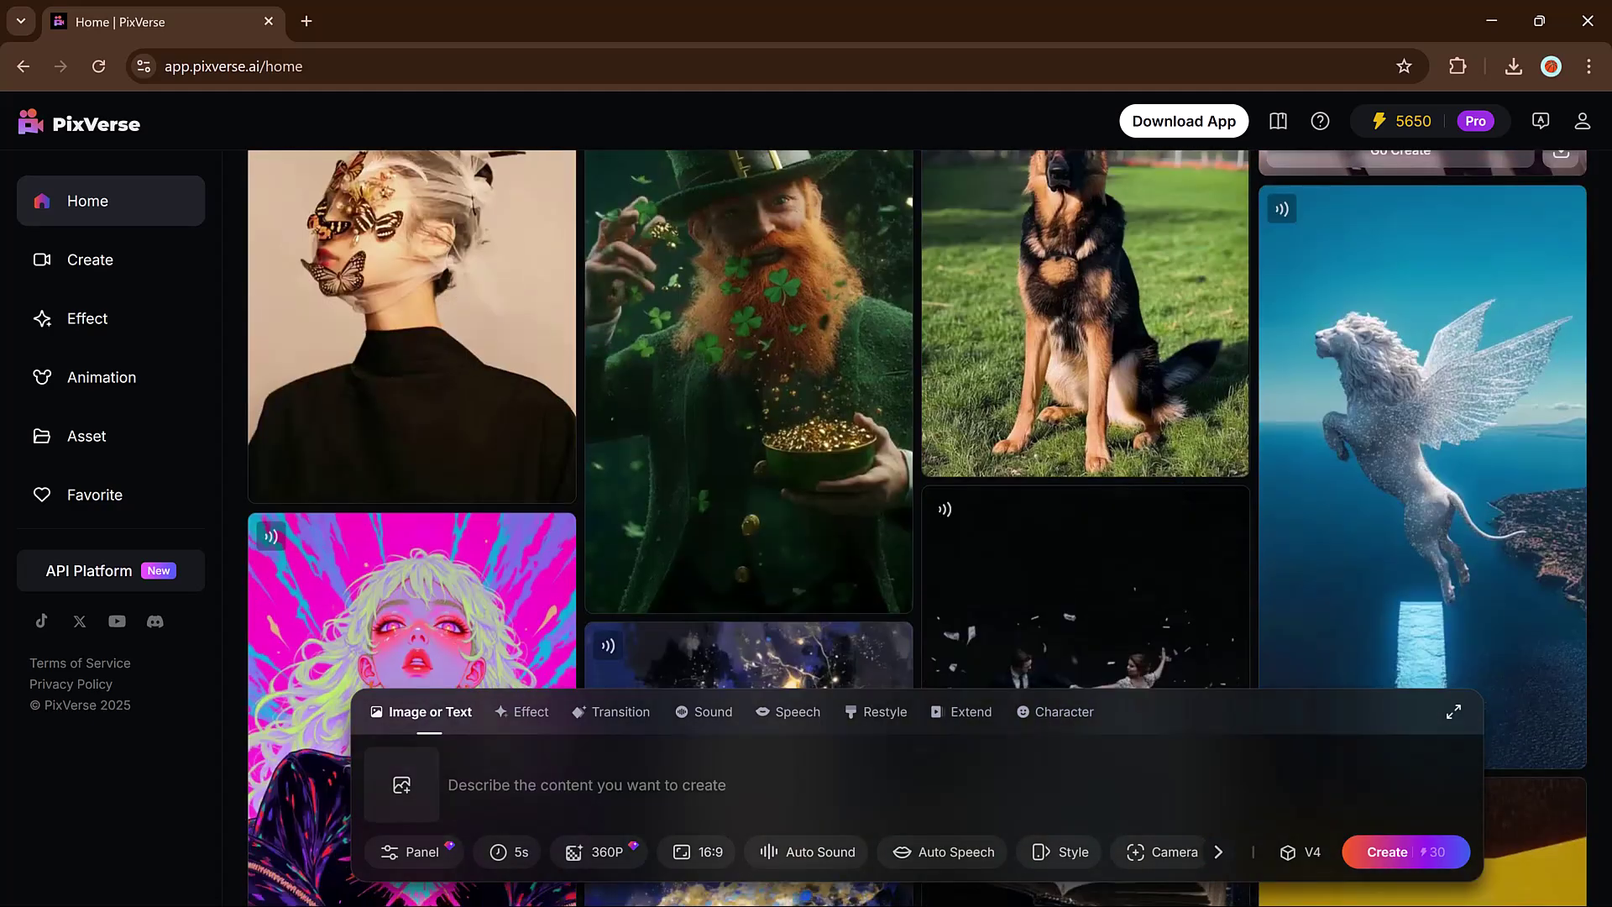
scroll(1437, 484, down, 3)
scroll(1436, 485, down, 5)
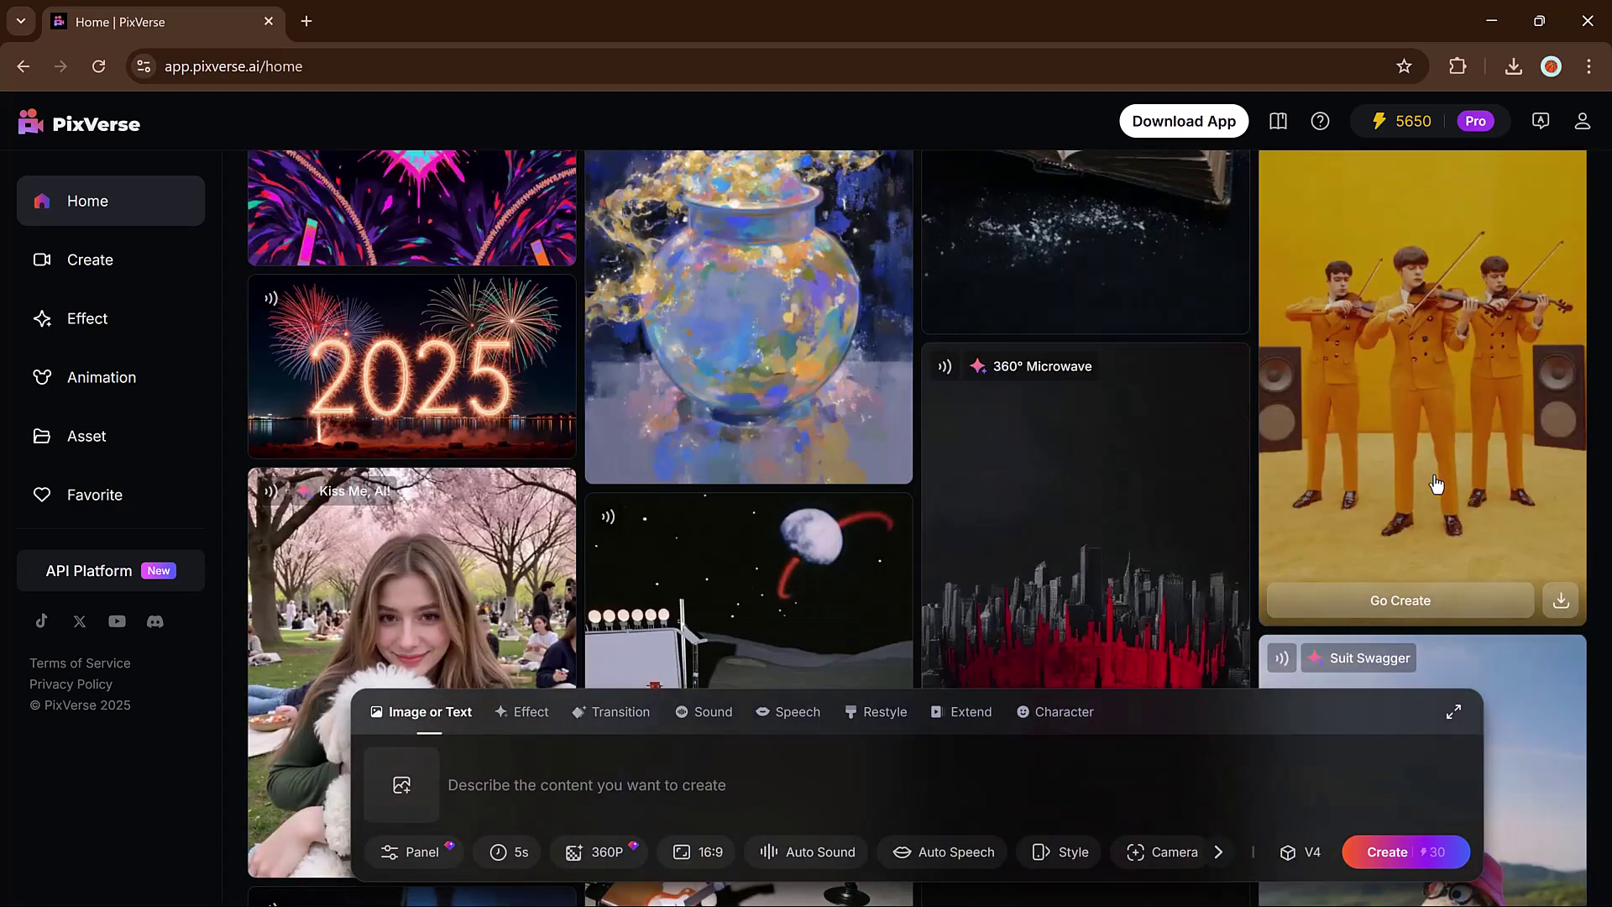
scroll(1259, 505, down, 5)
Step: Open the details of the helmeted cat riding a motorcycle video from the Discover feed
click(645, 594)
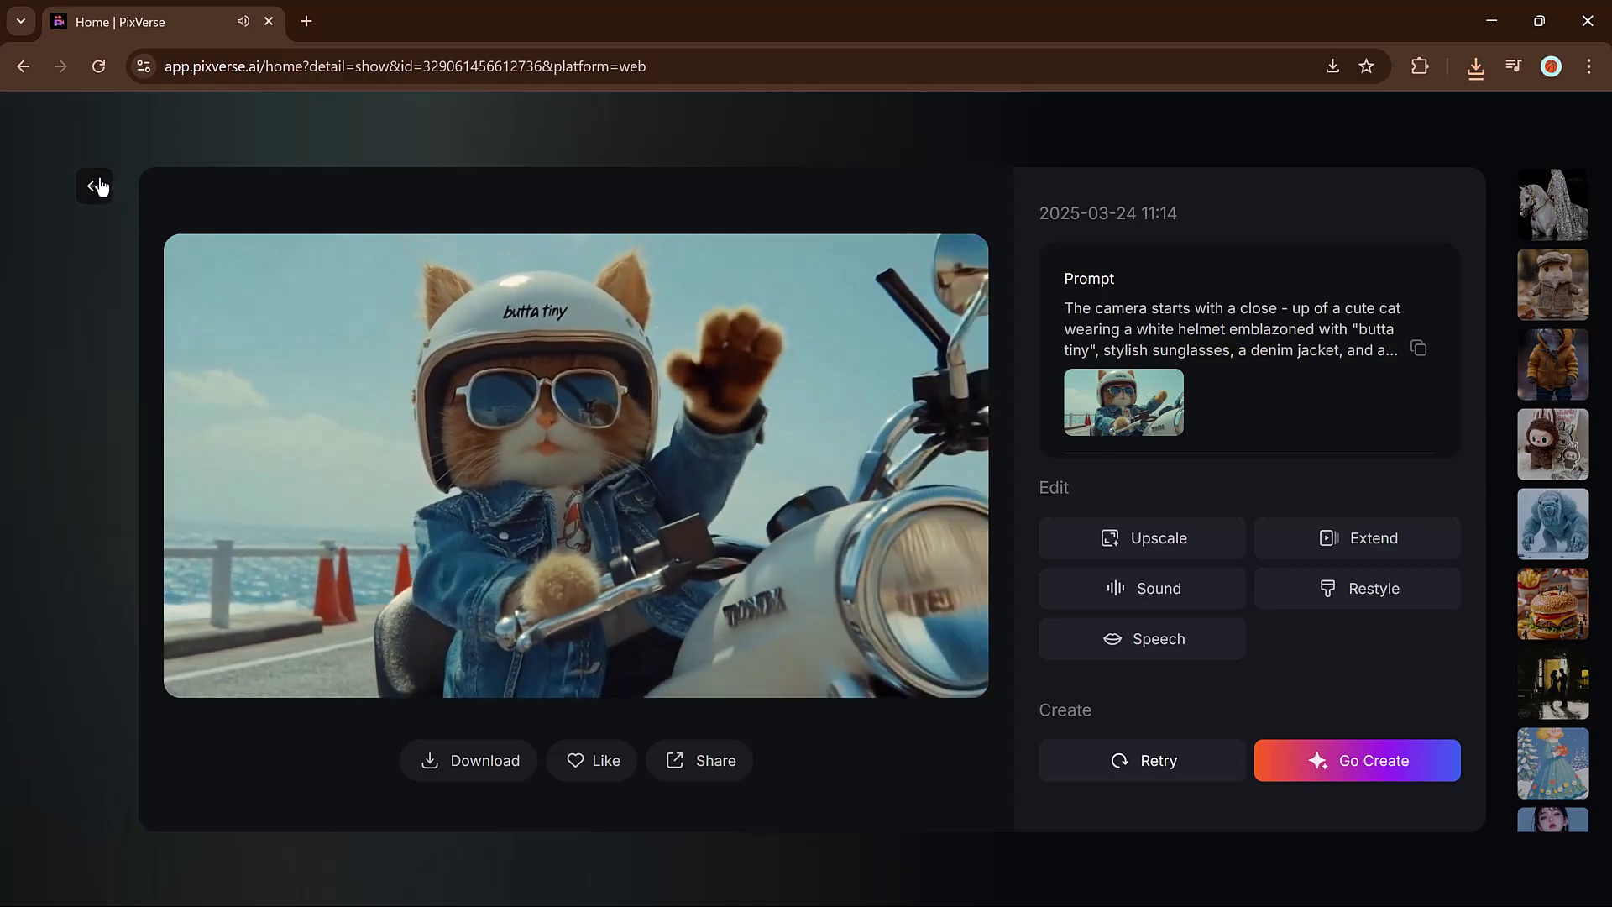
Step: Leave the cat video details and return to the home page prompt bar
click(97, 186)
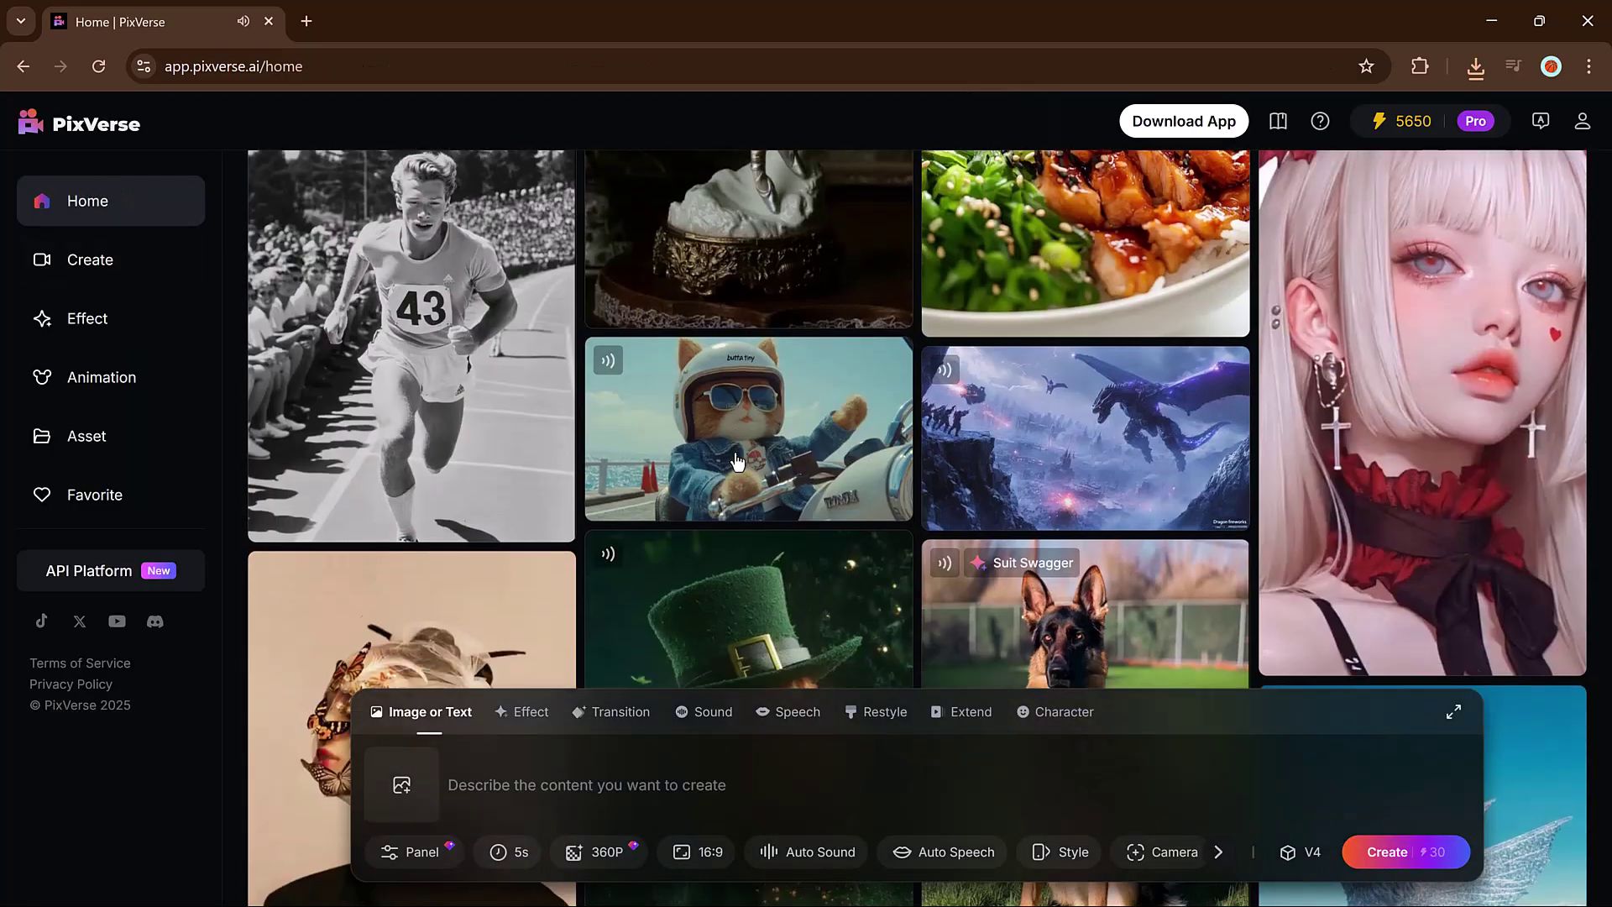
scroll(736, 464, down, 5)
scroll(737, 463, down, 5)
scroll(743, 453, down, 5)
scroll(746, 443, down, 5)
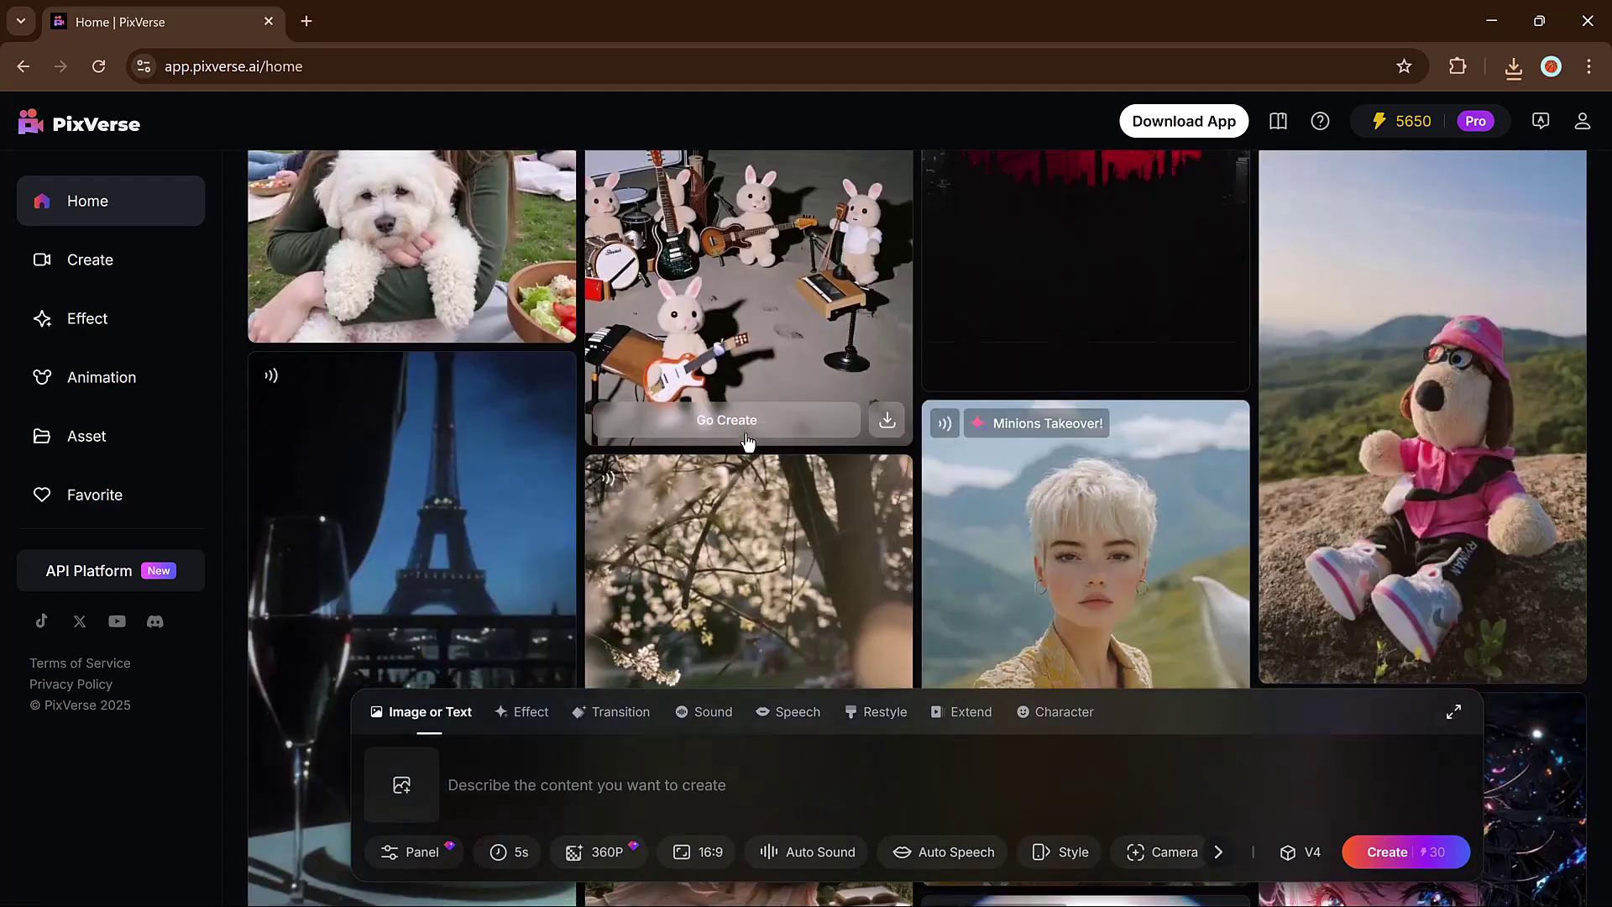
scroll(746, 444, down, 5)
scroll(747, 444, down, 5)
scroll(753, 505, down, 5)
scroll(753, 505, down, 5)
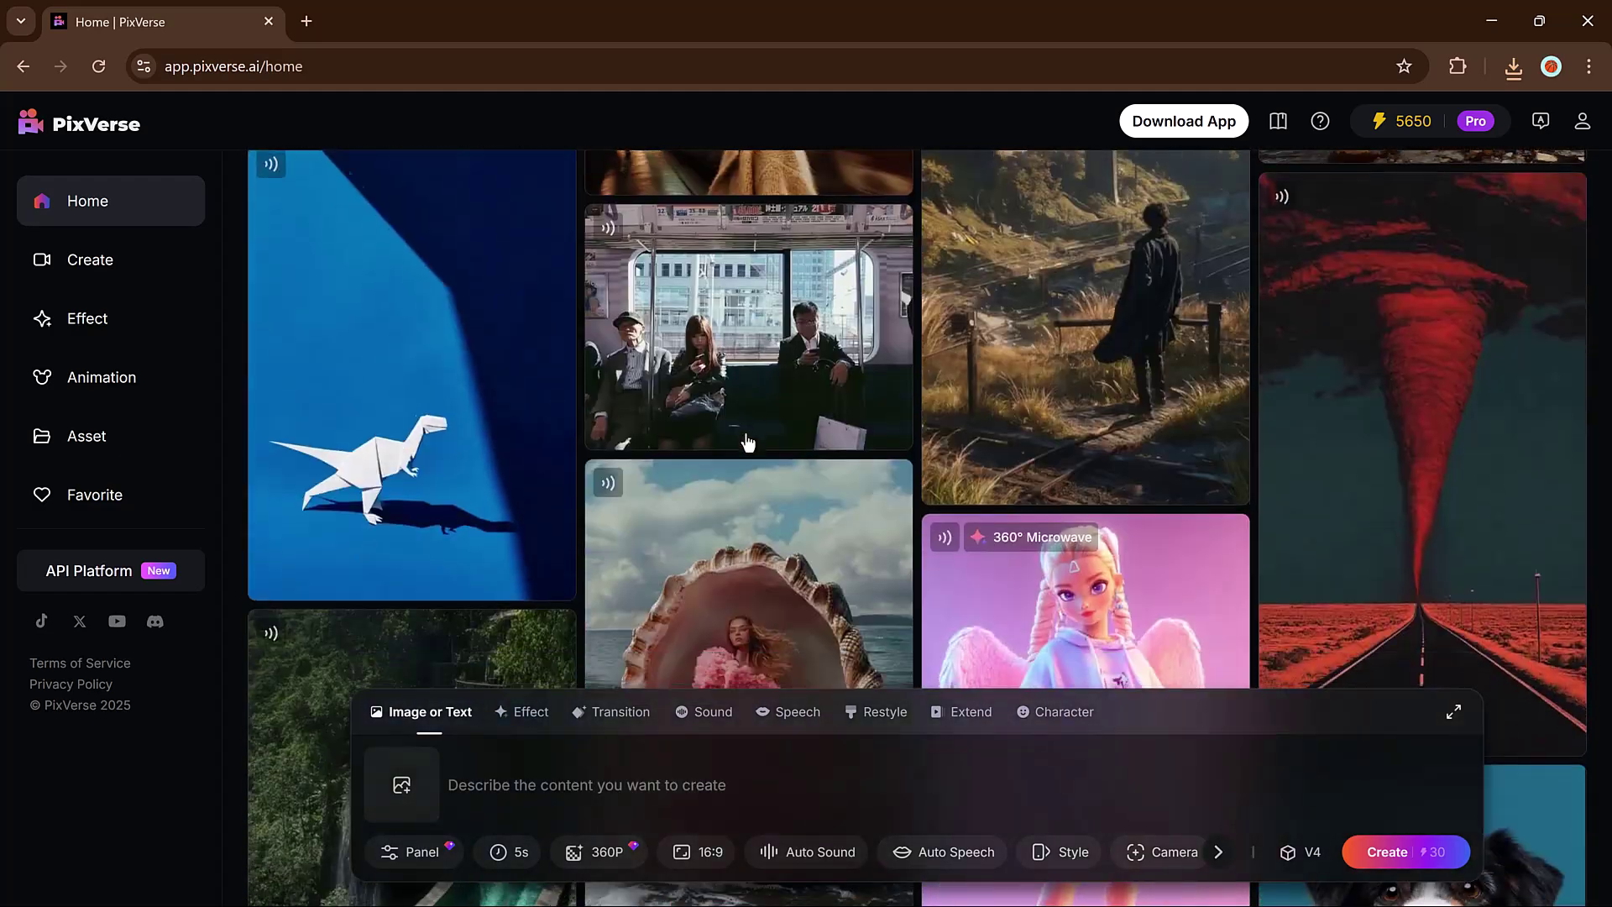
scroll(744, 503, down, 5)
scroll(504, 529, down, 5)
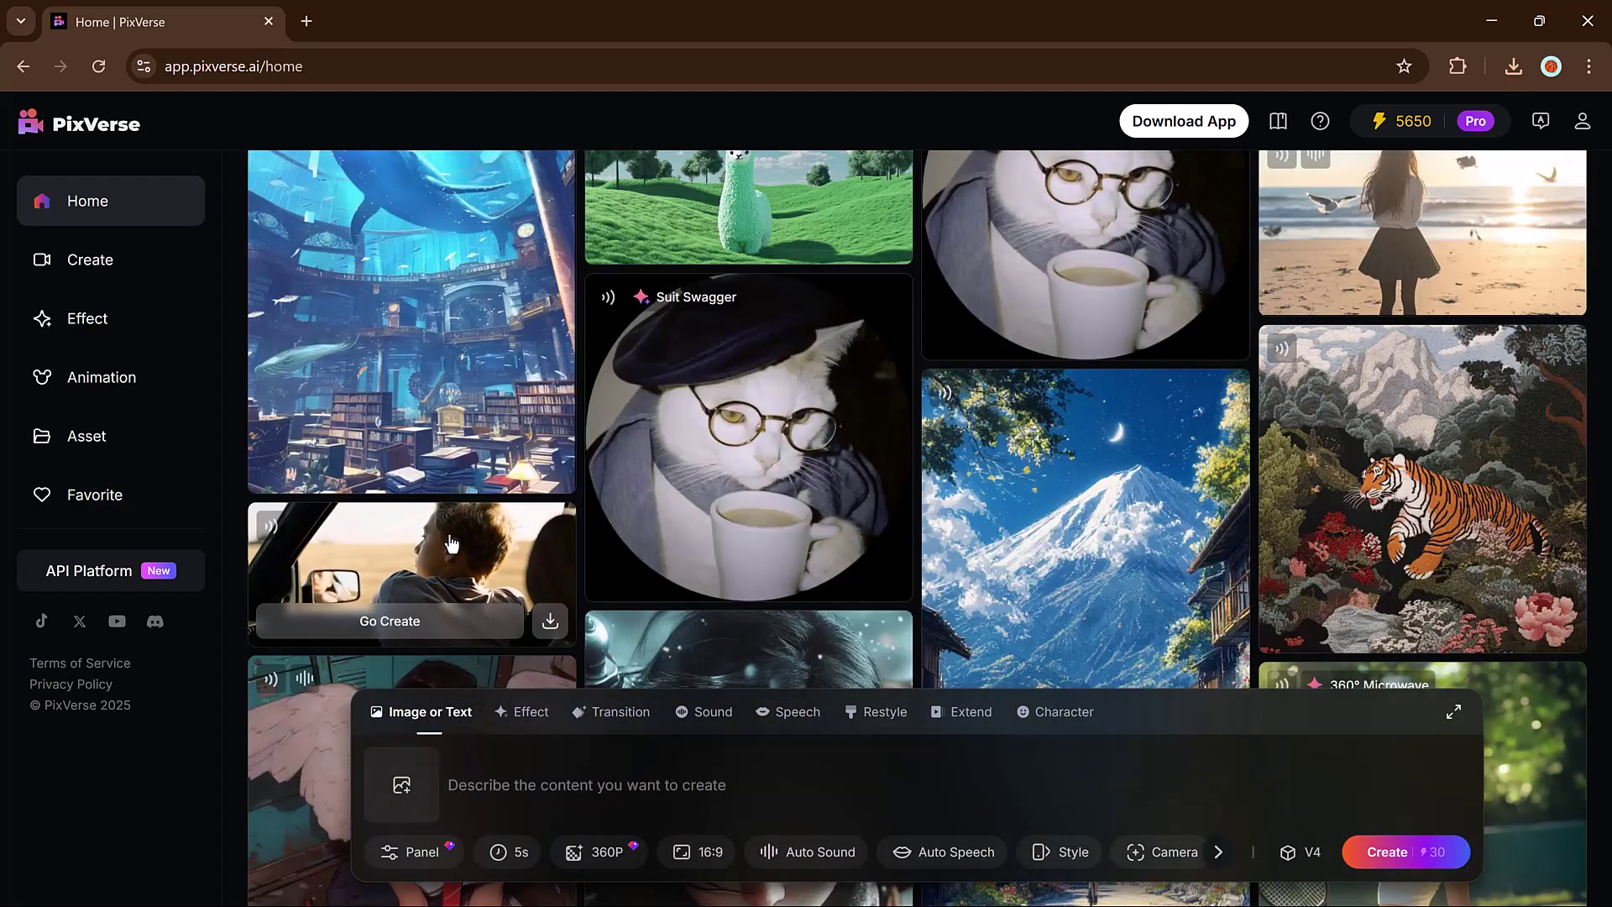
scroll(453, 543, down, 2)
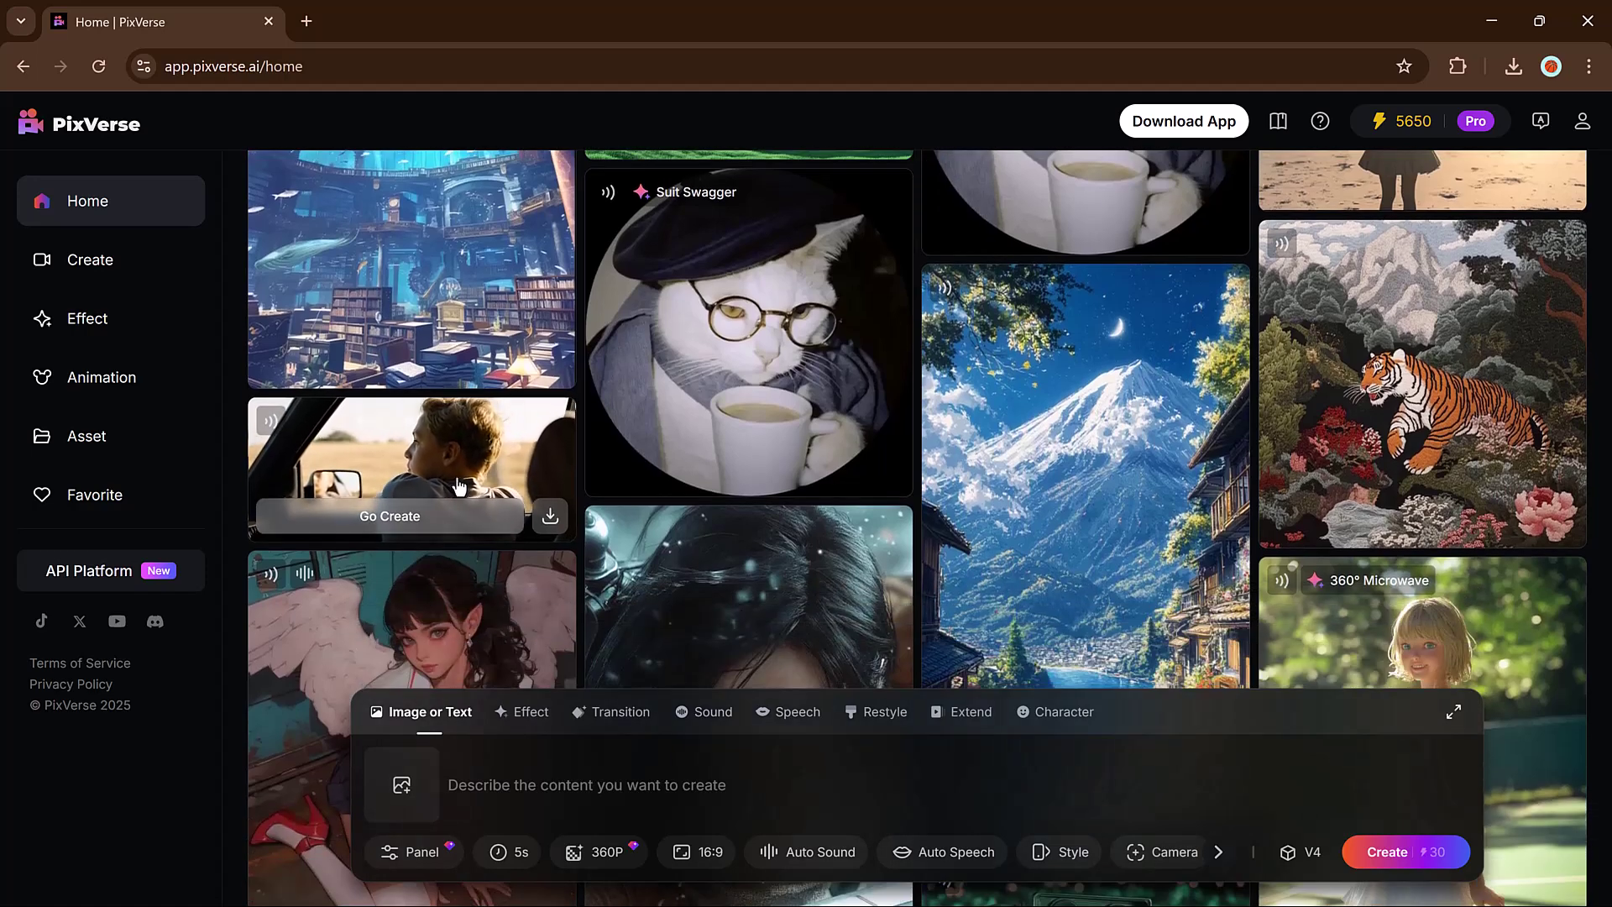
scroll(463, 482, down, 6)
scroll(480, 467, down, 6)
scroll(485, 466, down, 5)
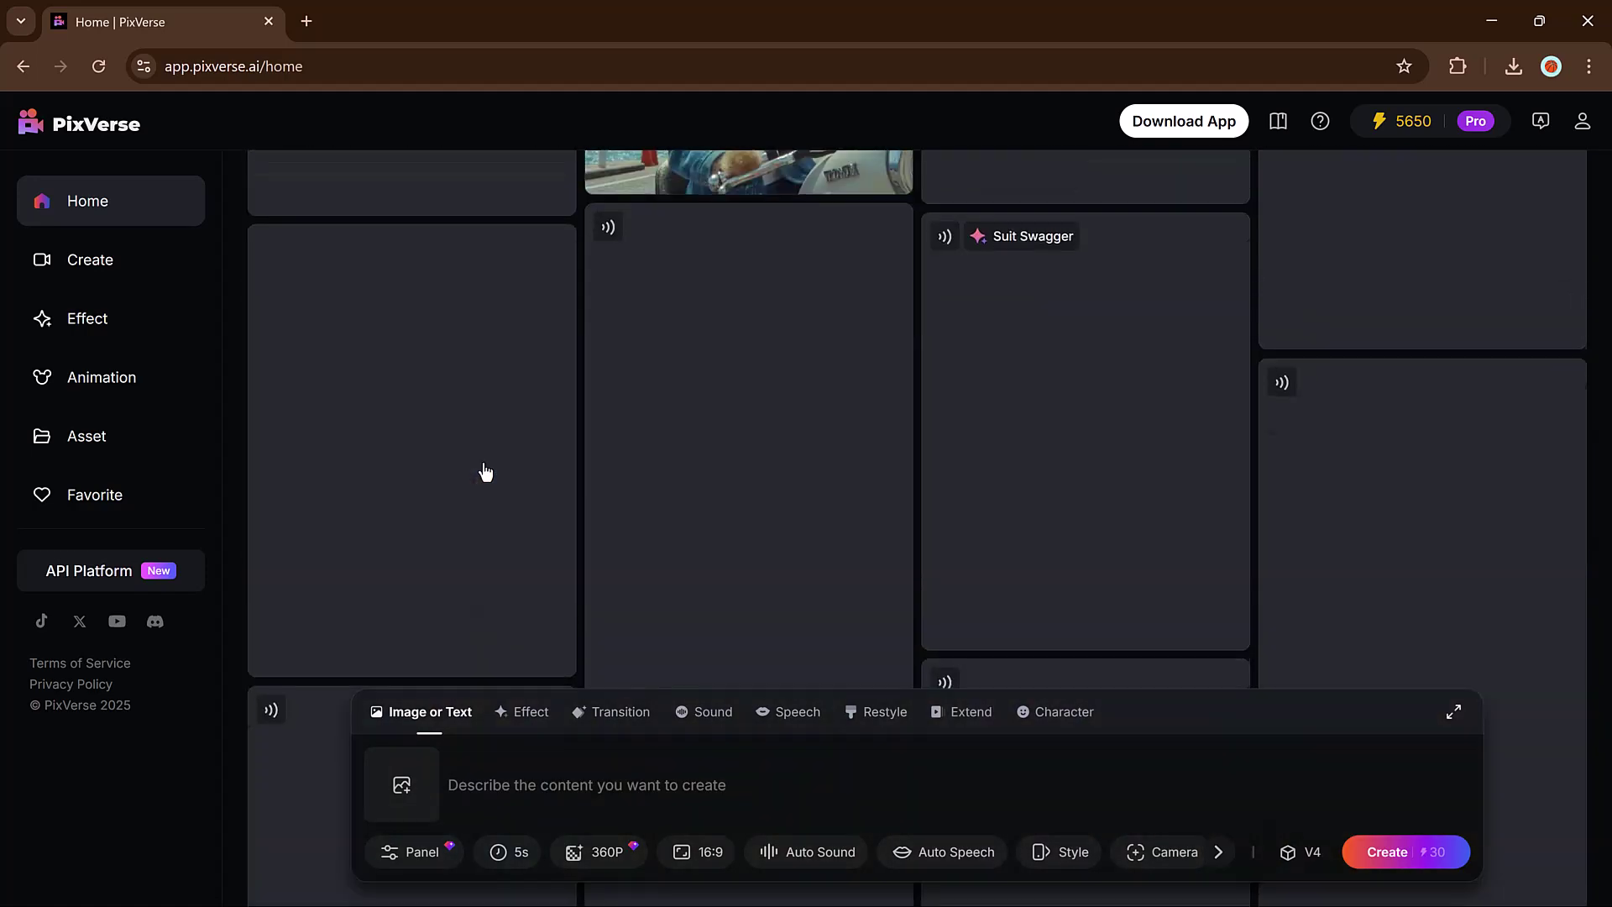
scroll(619, 375, up, 5)
scroll(620, 375, up, 8)
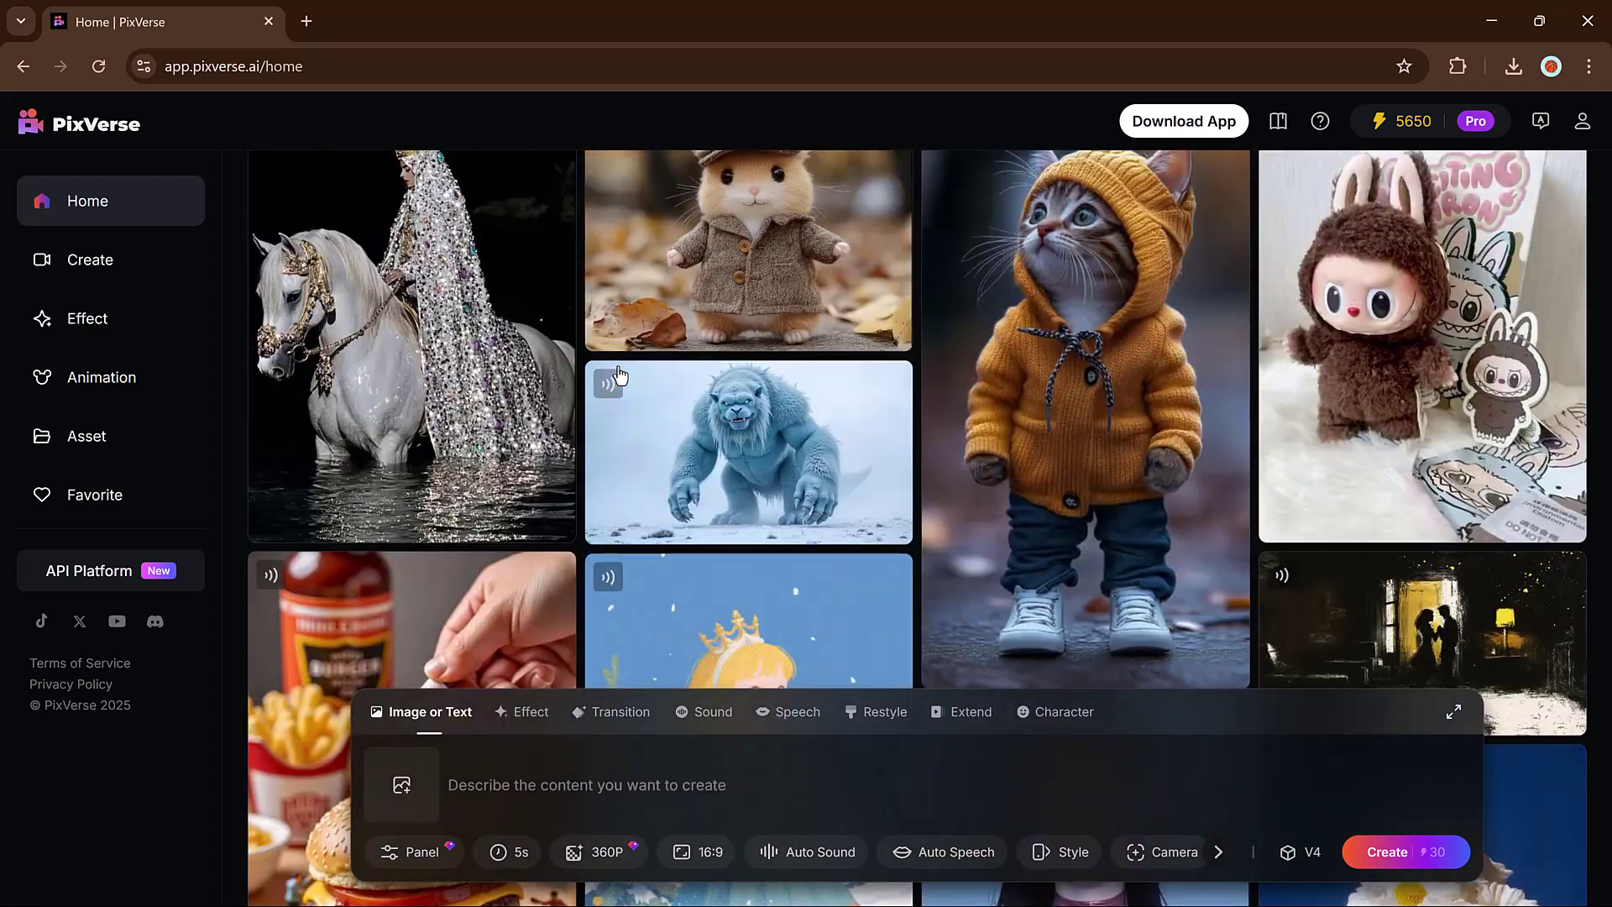
scroll(620, 375, up, 8)
scroll(620, 375, up, 3)
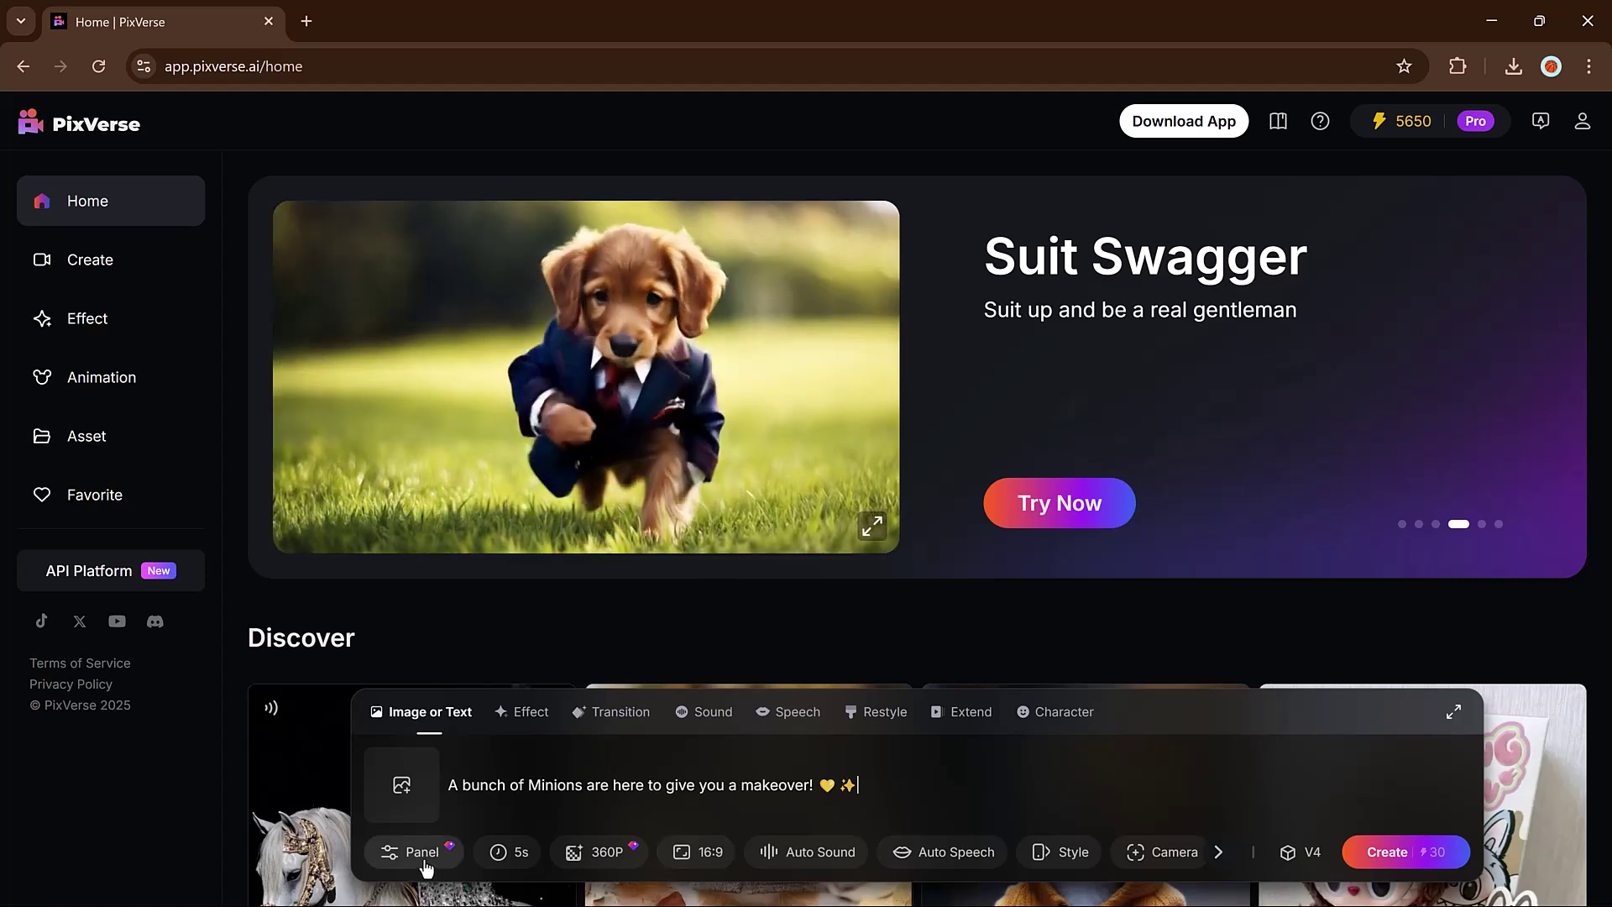
Step: Configure the Minions video as 8 seconds long, 1080P resolution and 16:9 aspect ratio
click(425, 853)
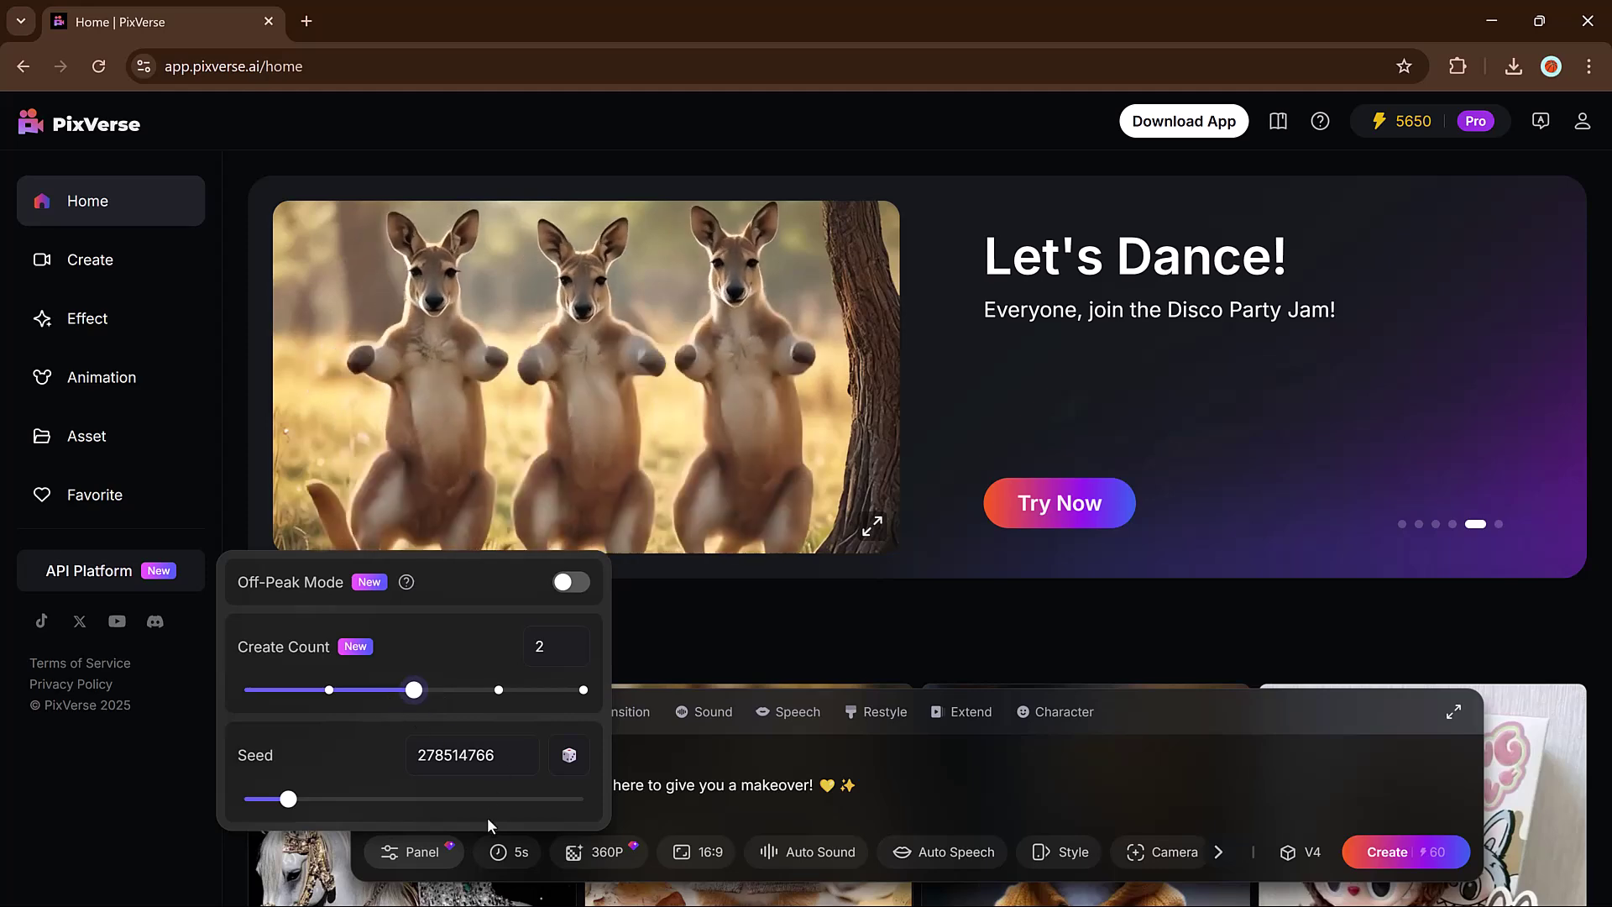
click(498, 856)
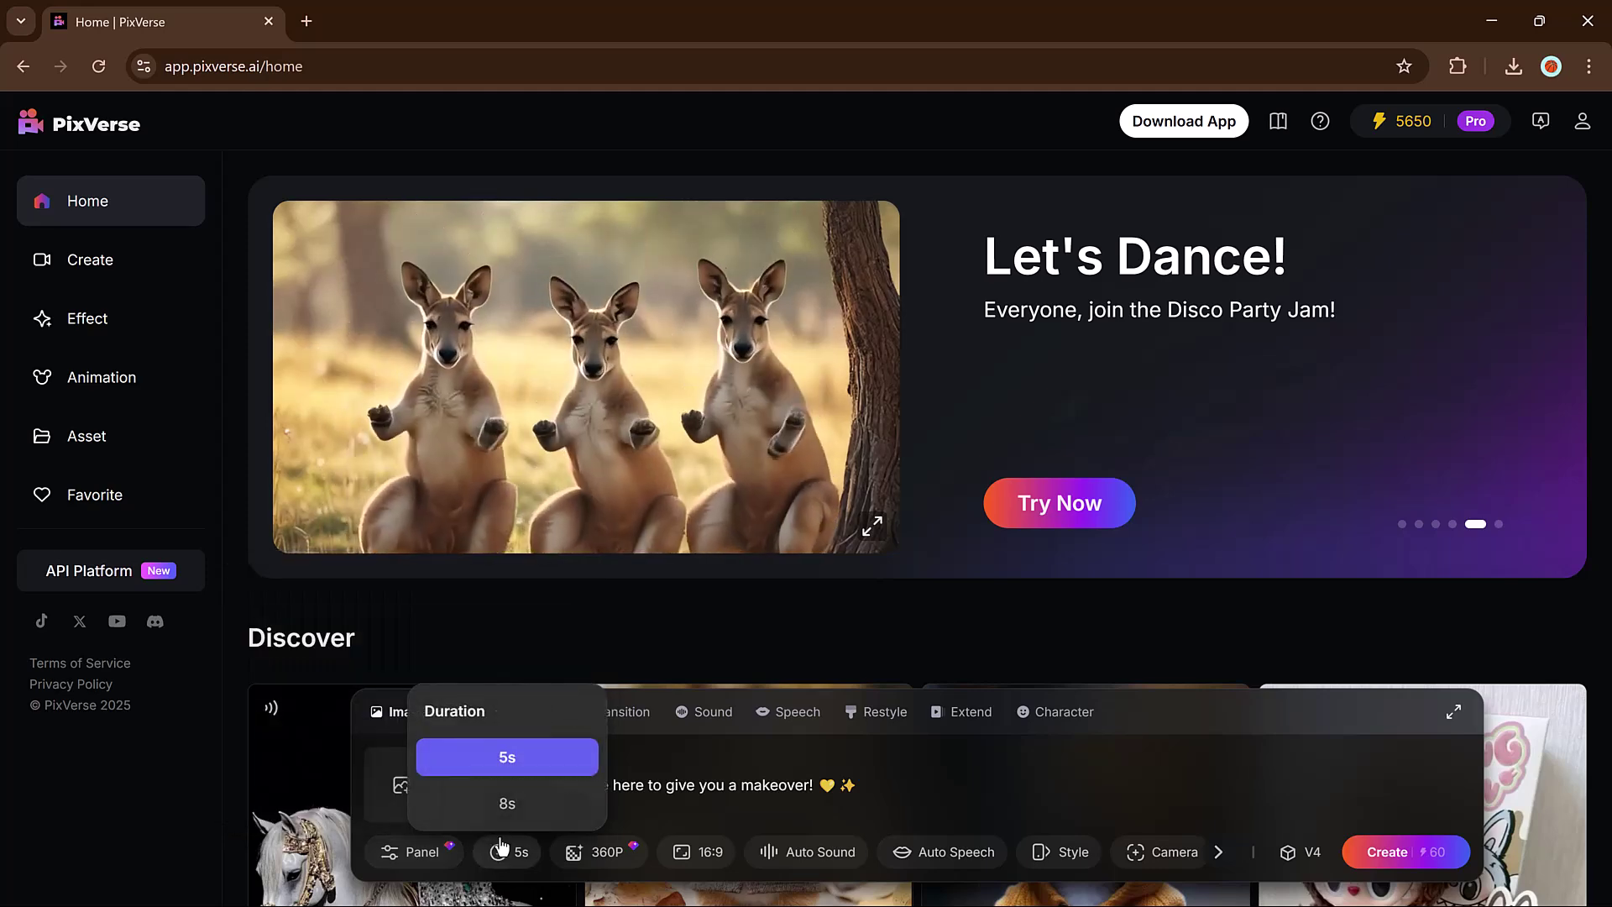
click(508, 806)
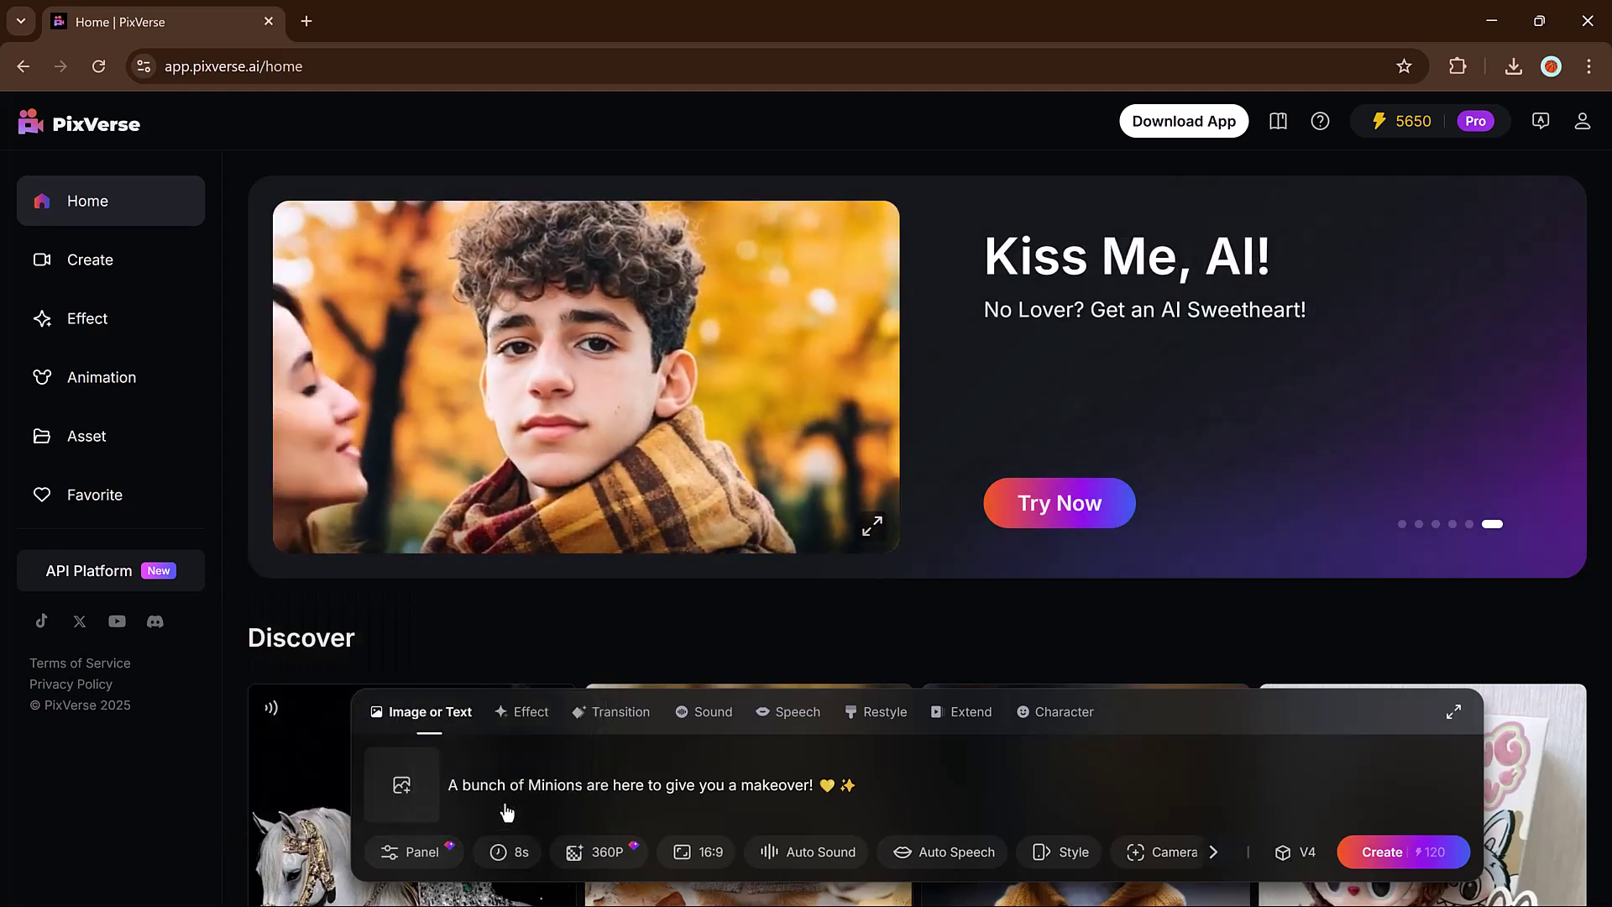
click(598, 858)
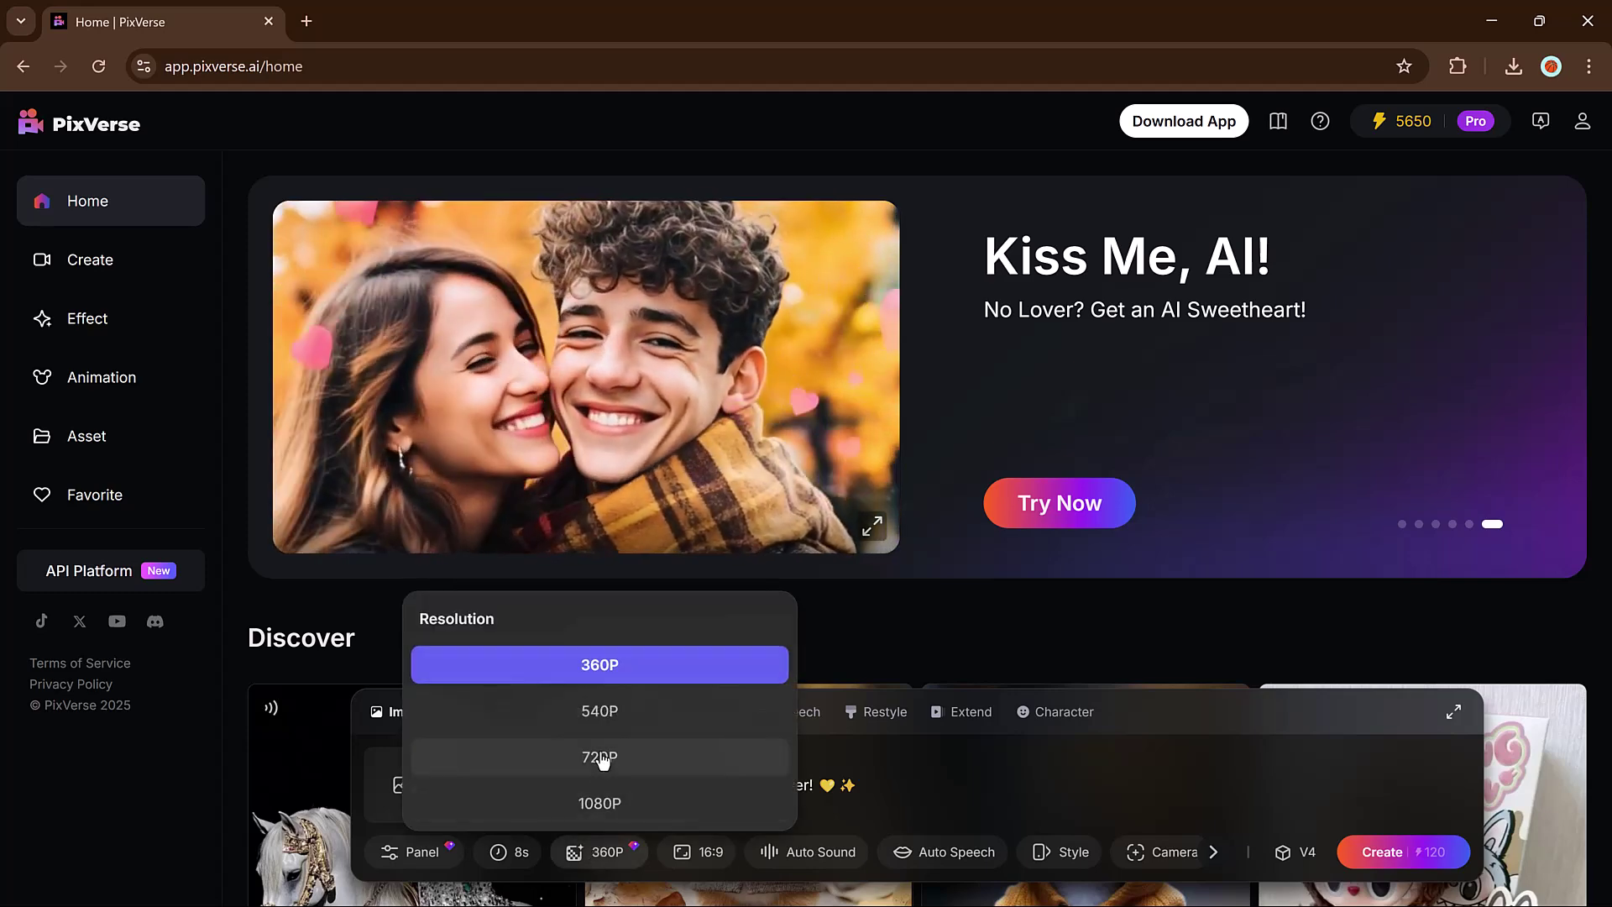
click(655, 806)
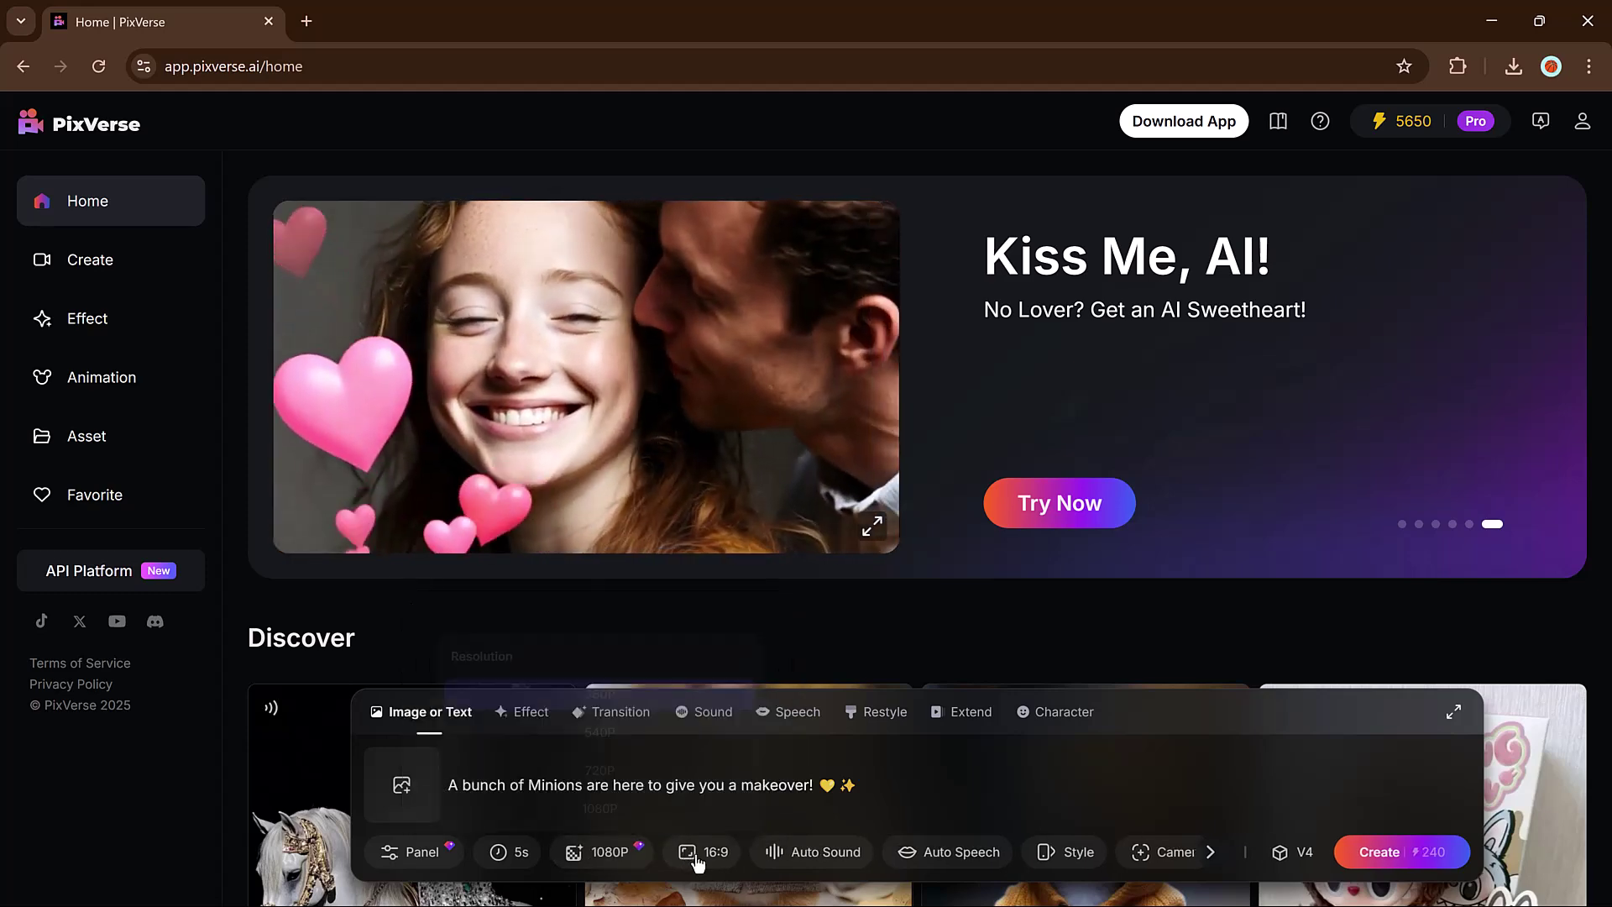
click(701, 853)
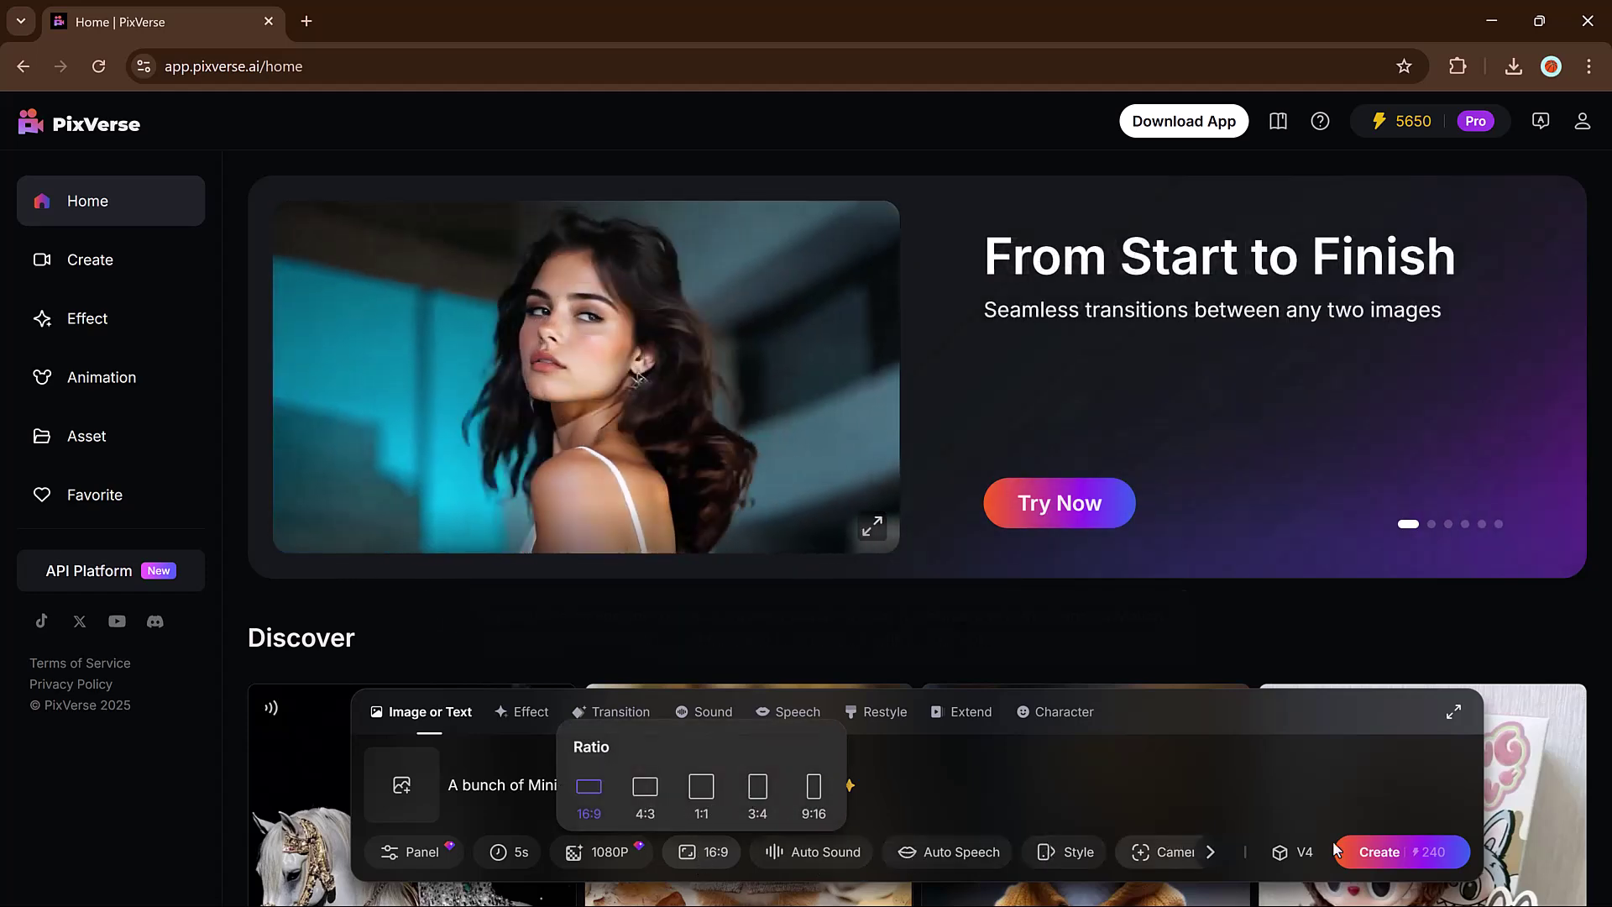
click(1373, 857)
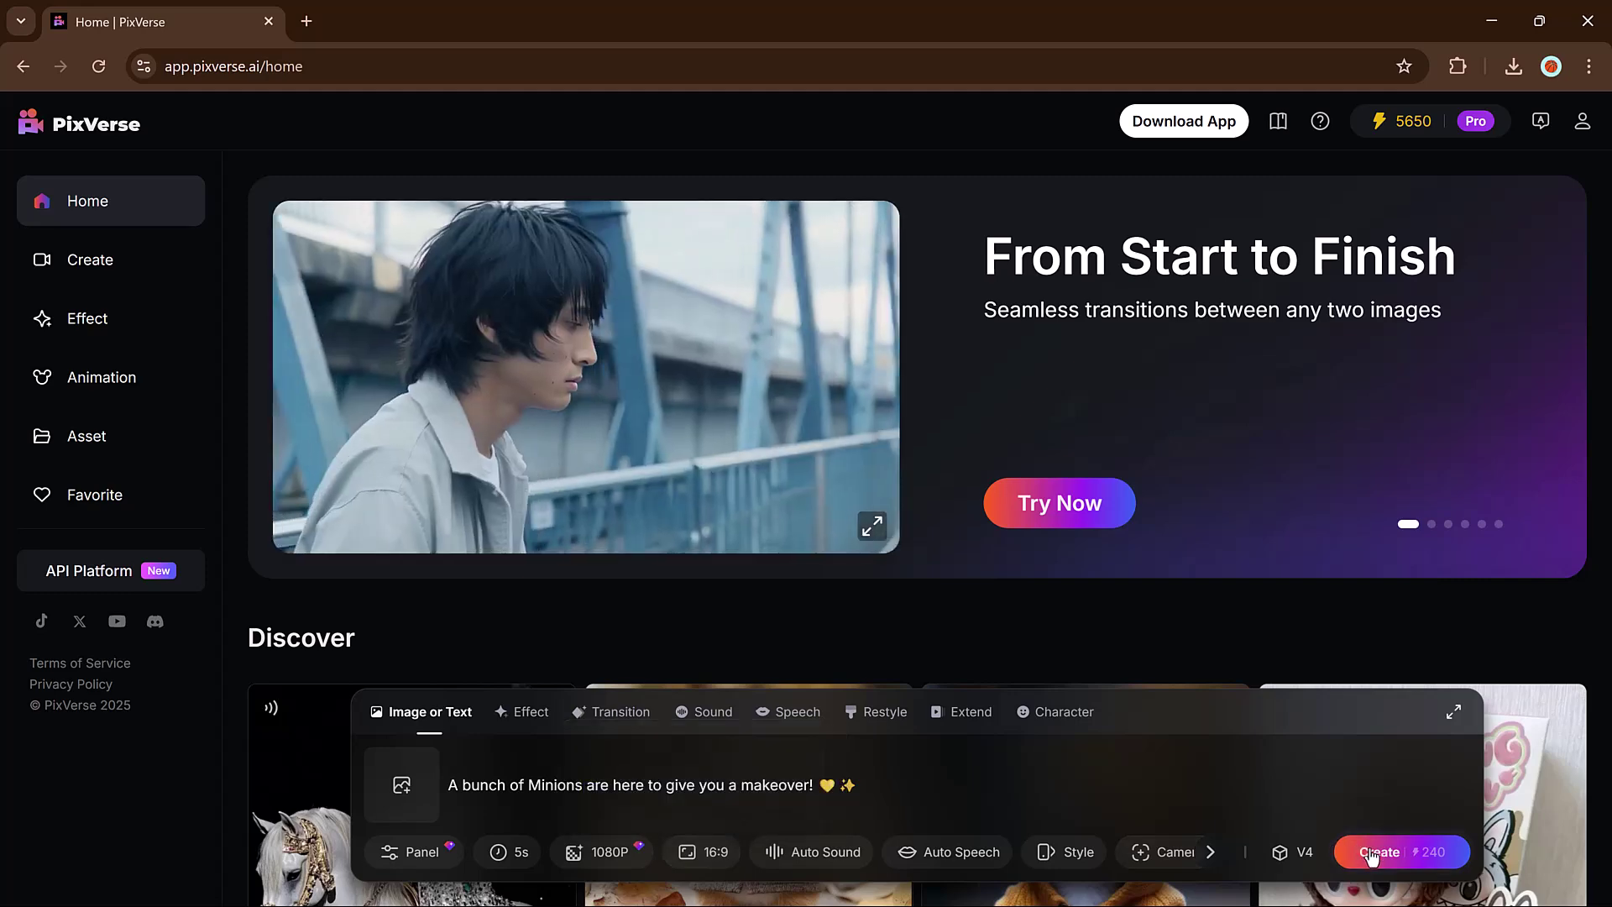
Step: Generate the Minions makeover video, then play the first result from the beginning
click(1373, 855)
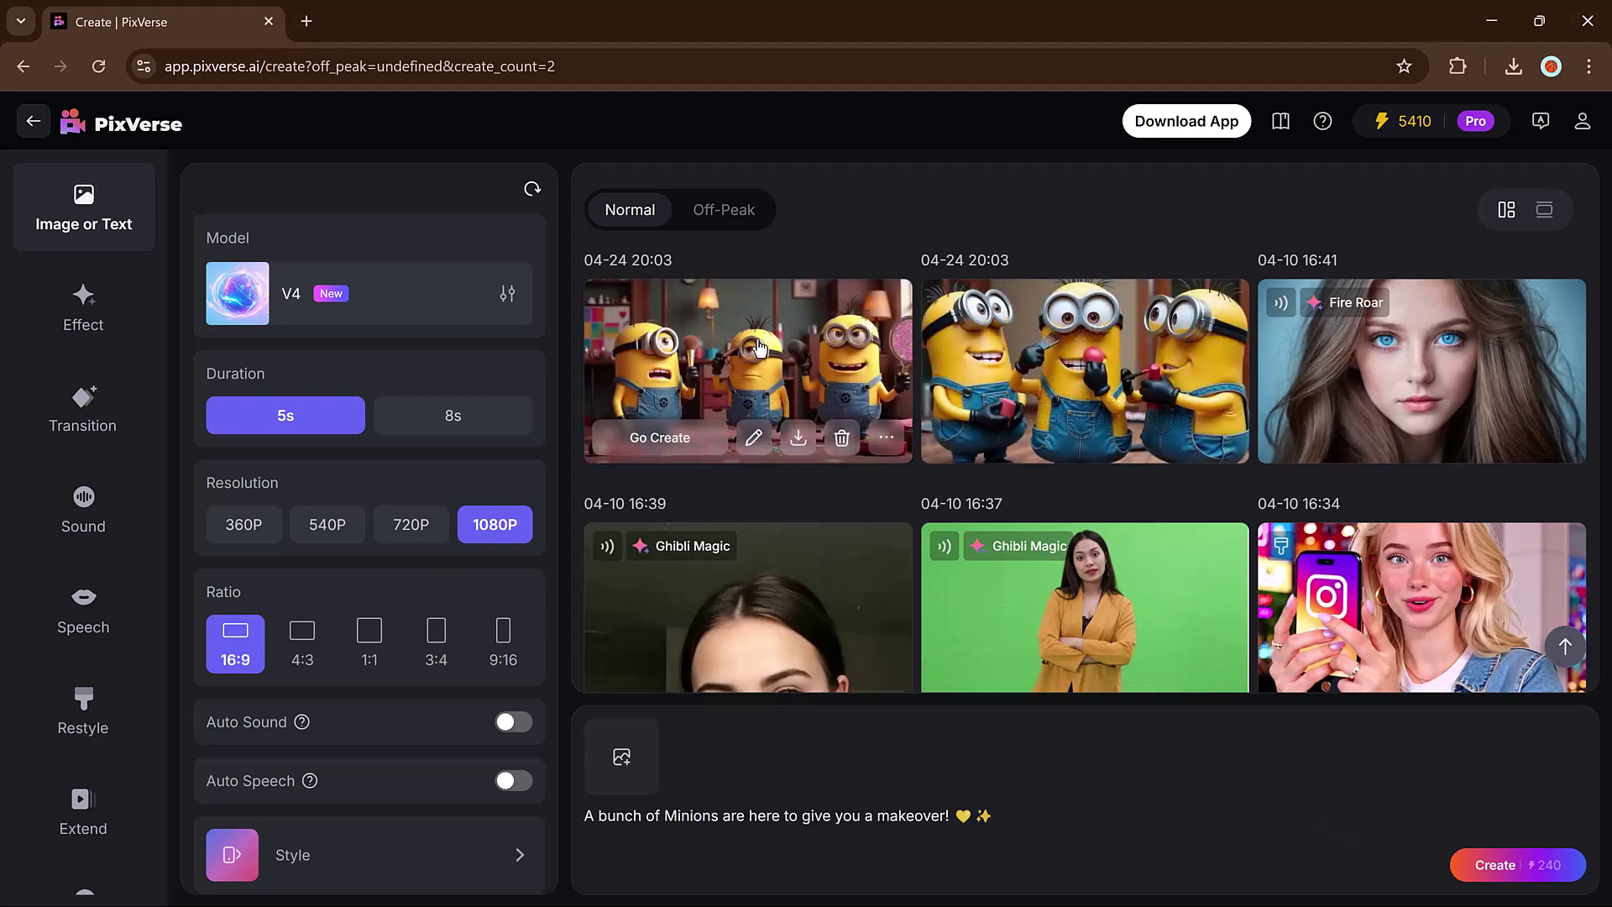
click(681, 426)
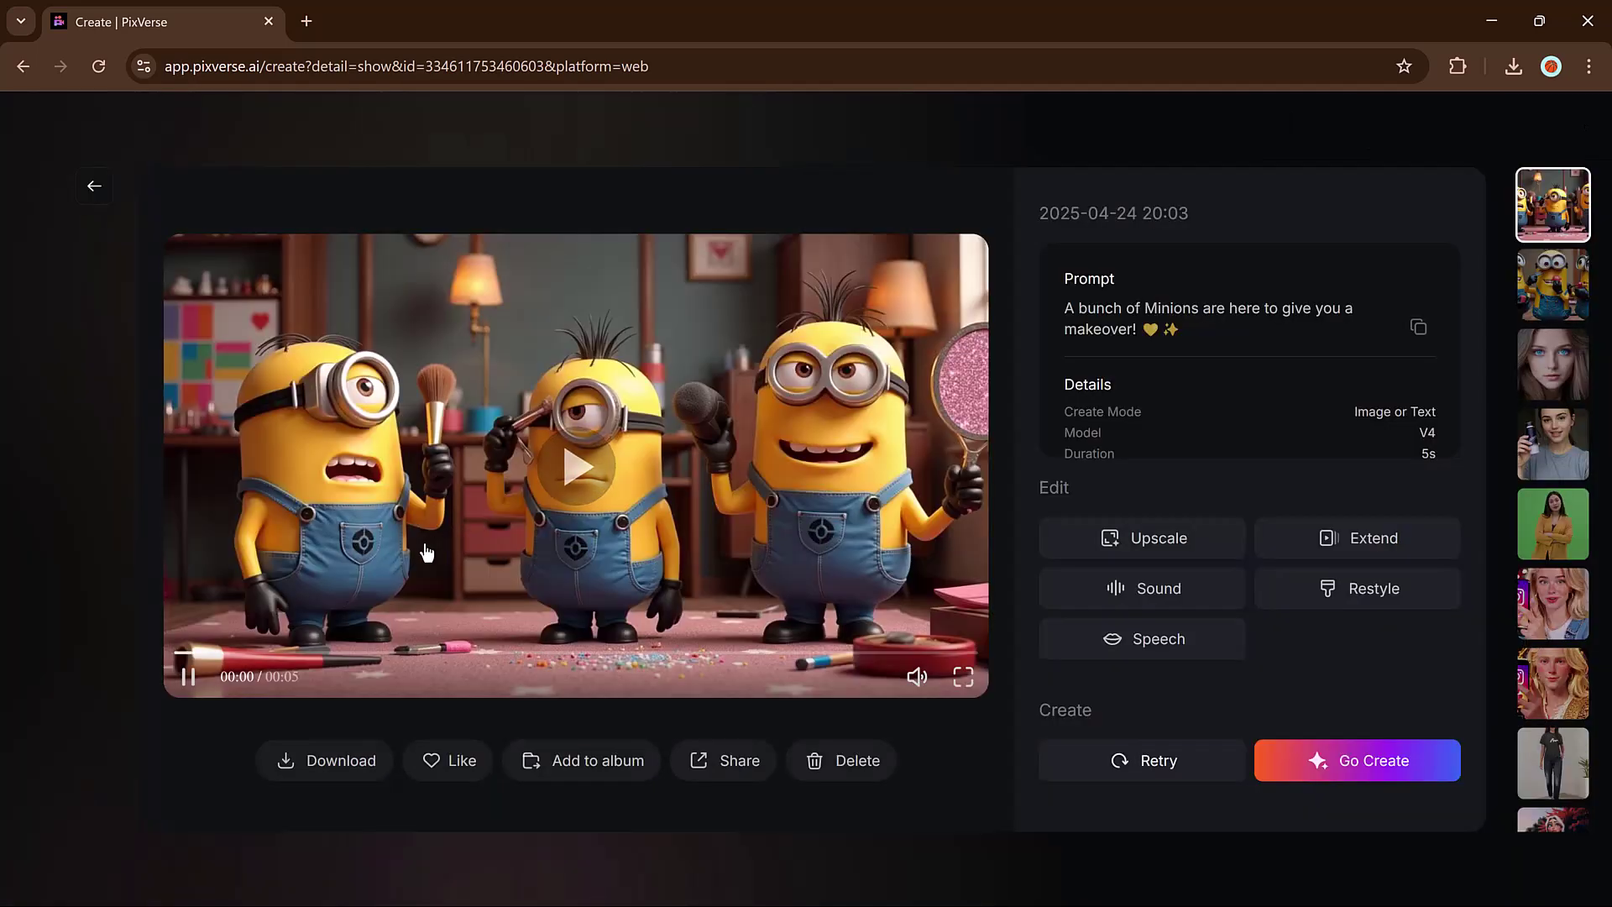
click(174, 654)
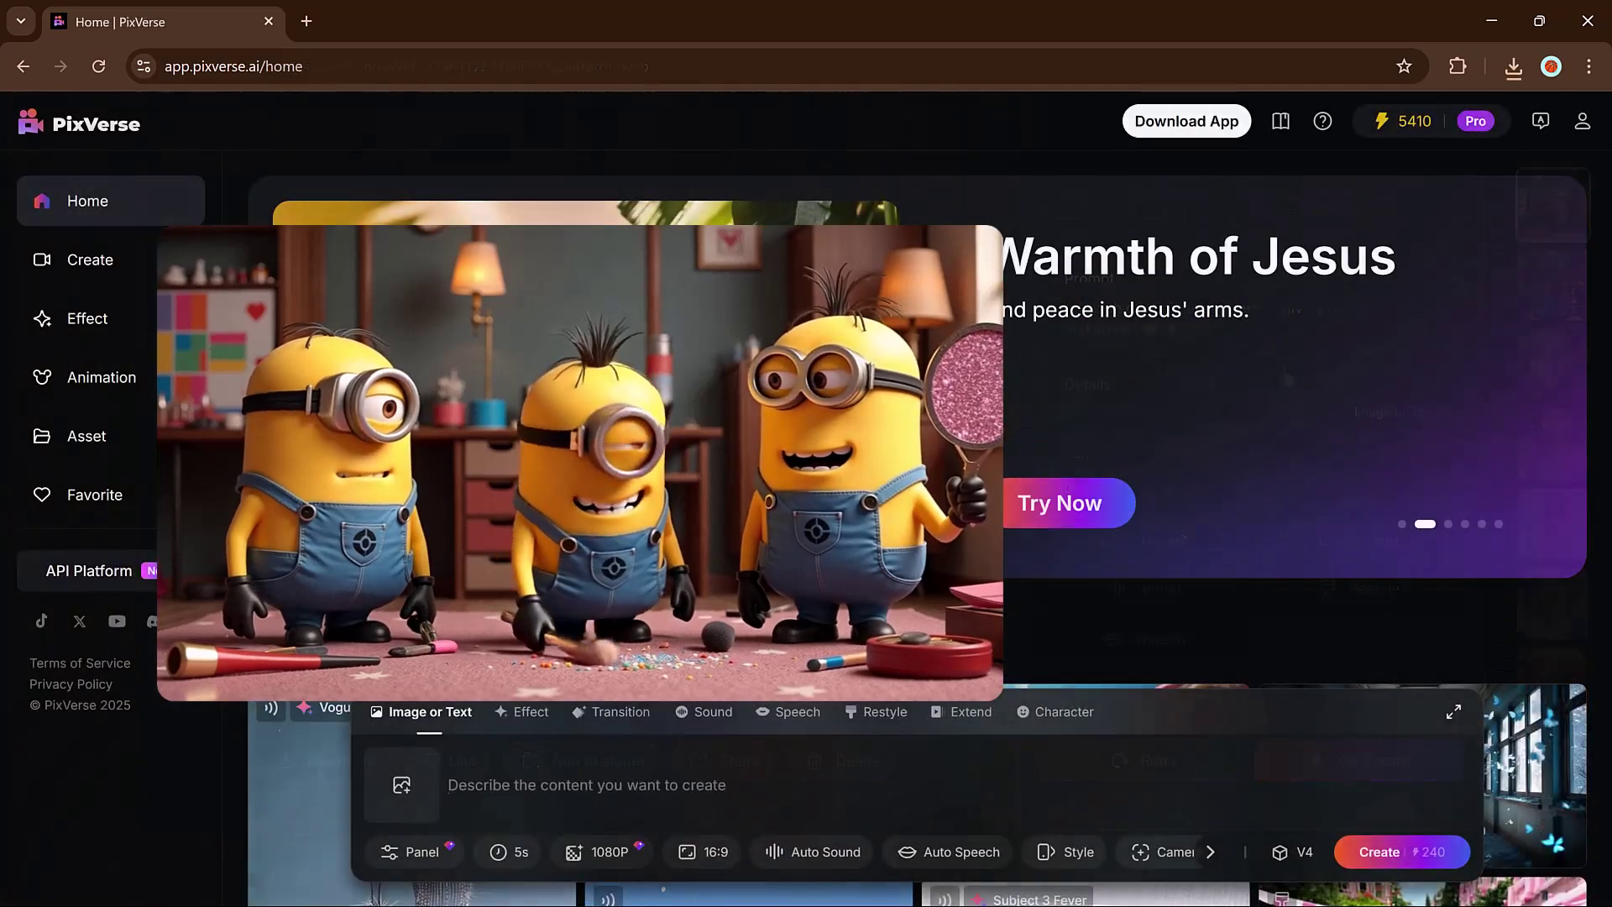
Step: Upload the girl's photo as the start image and generate a video with prompt 'A girl smile'
click(402, 784)
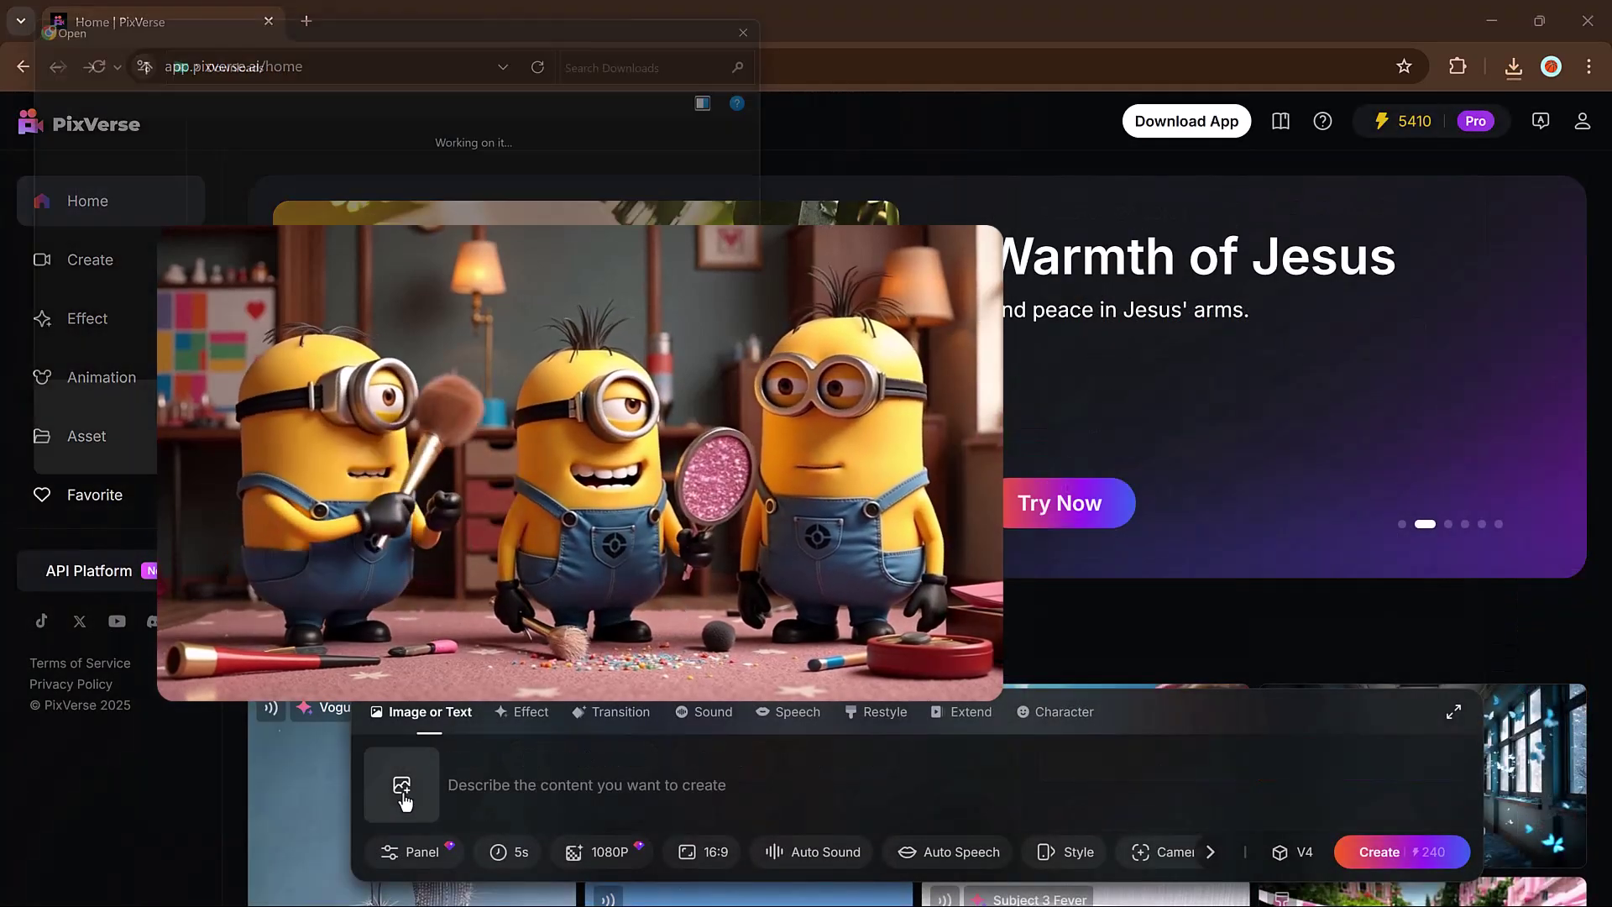
double_click(230, 202)
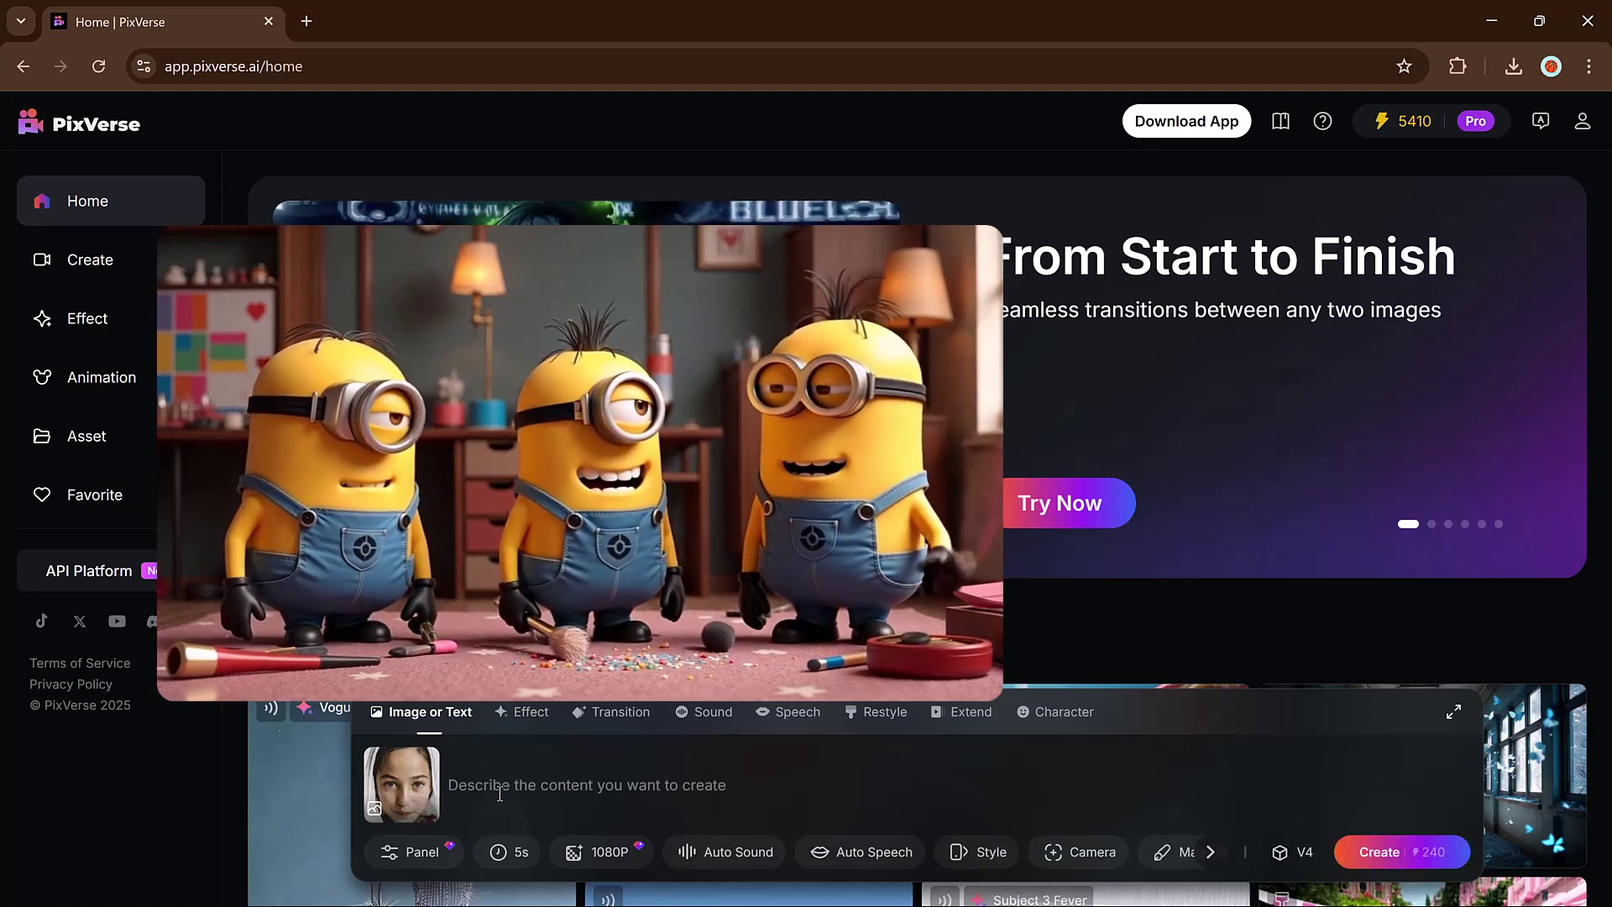
click(497, 794)
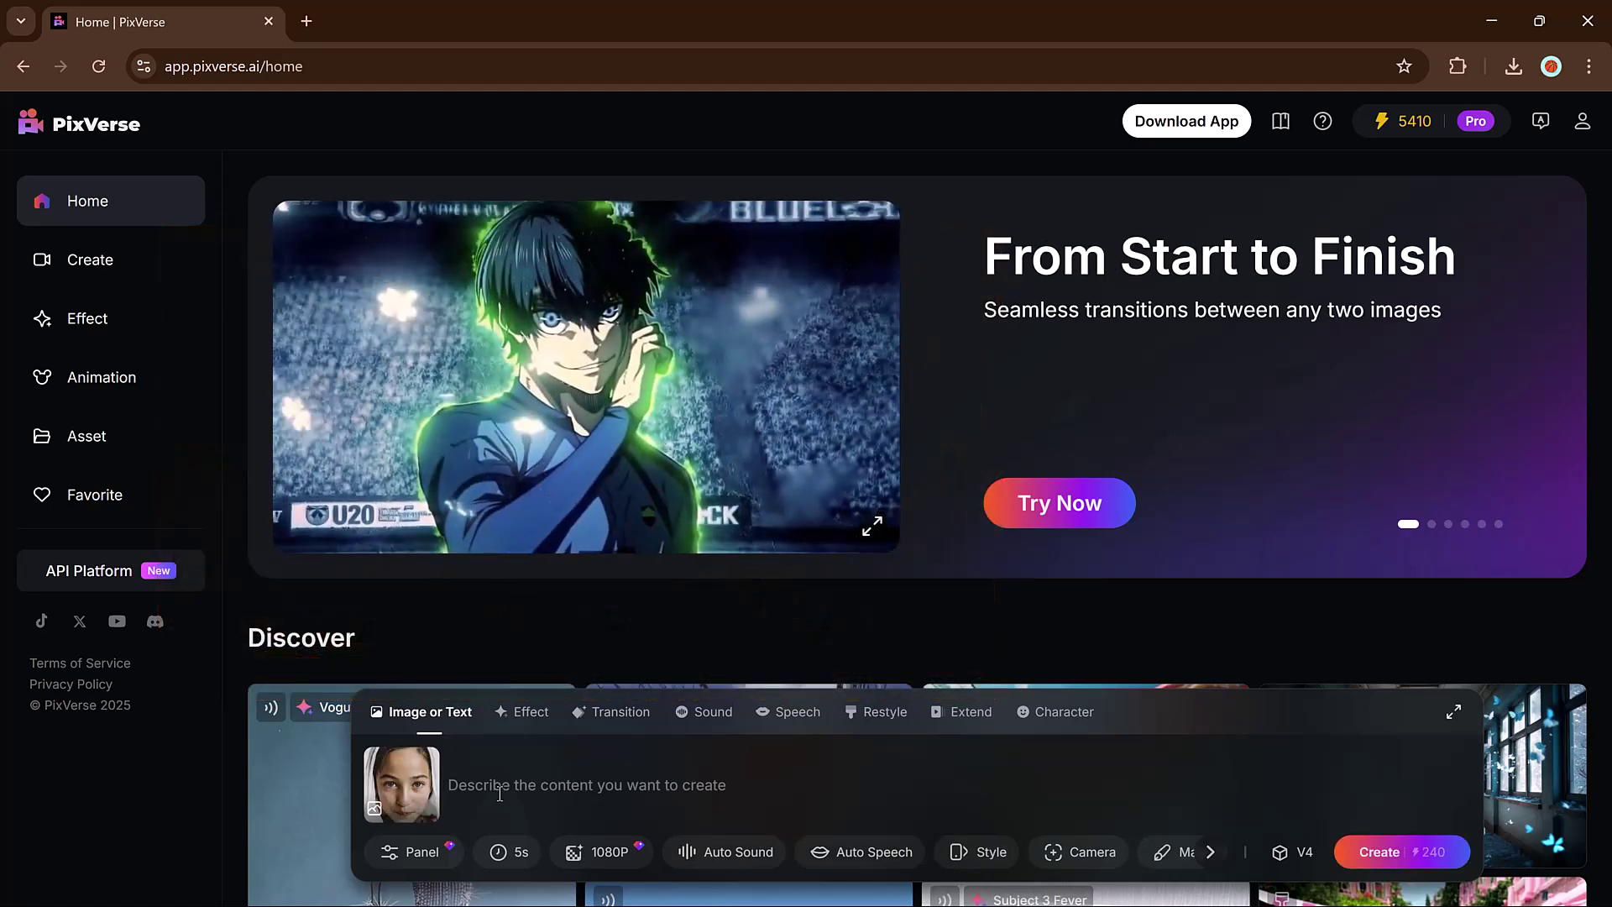
text(A girl)
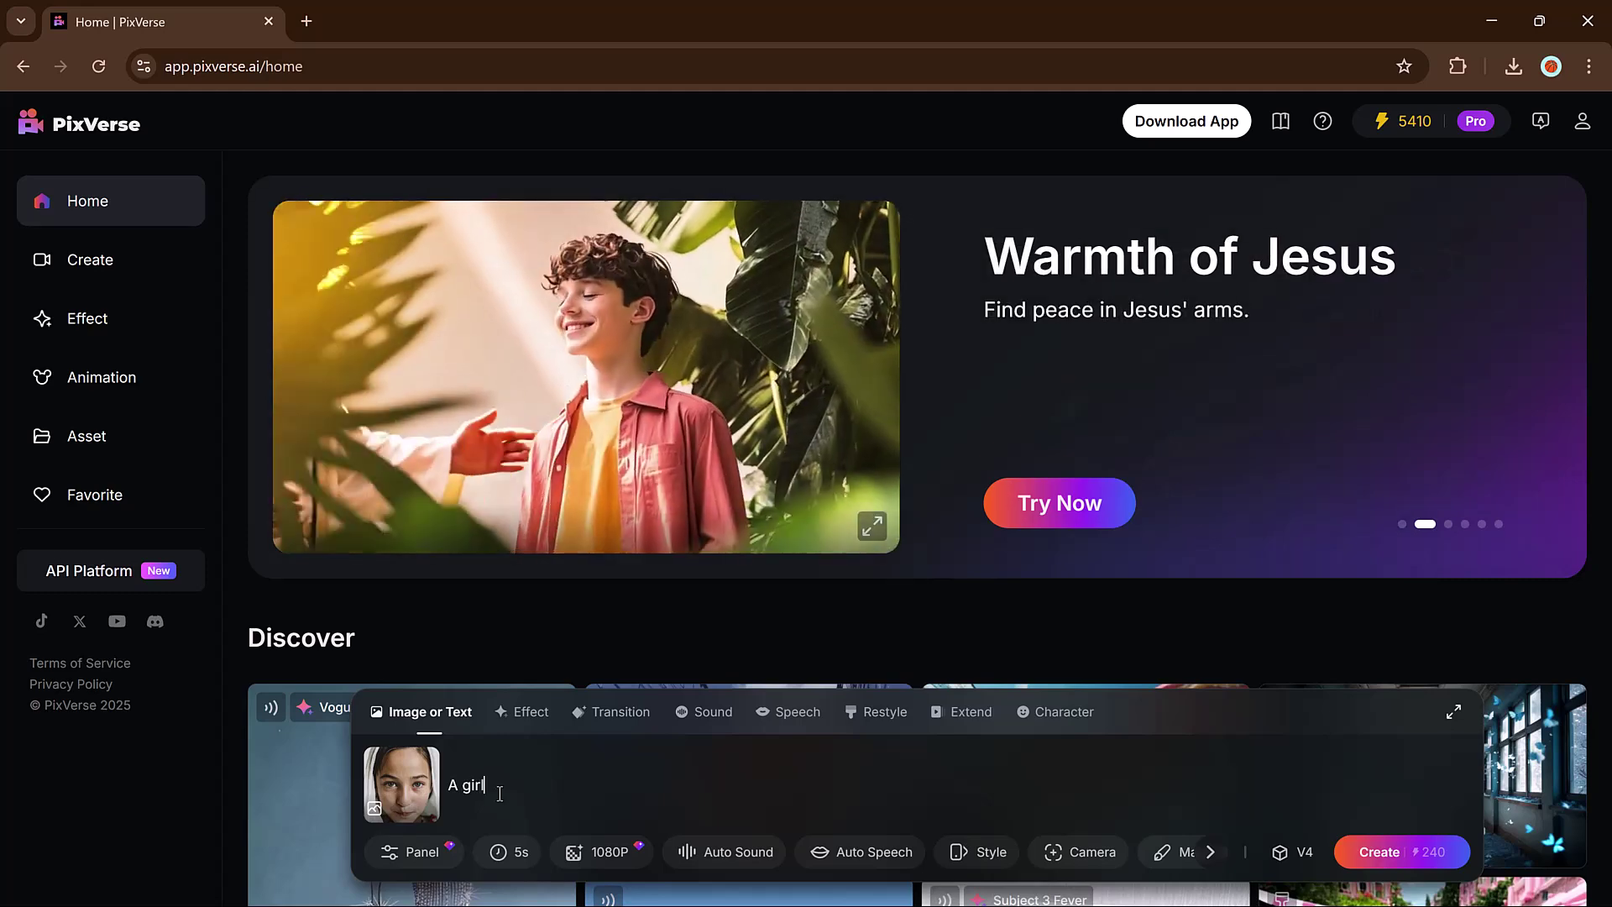
text( smile)
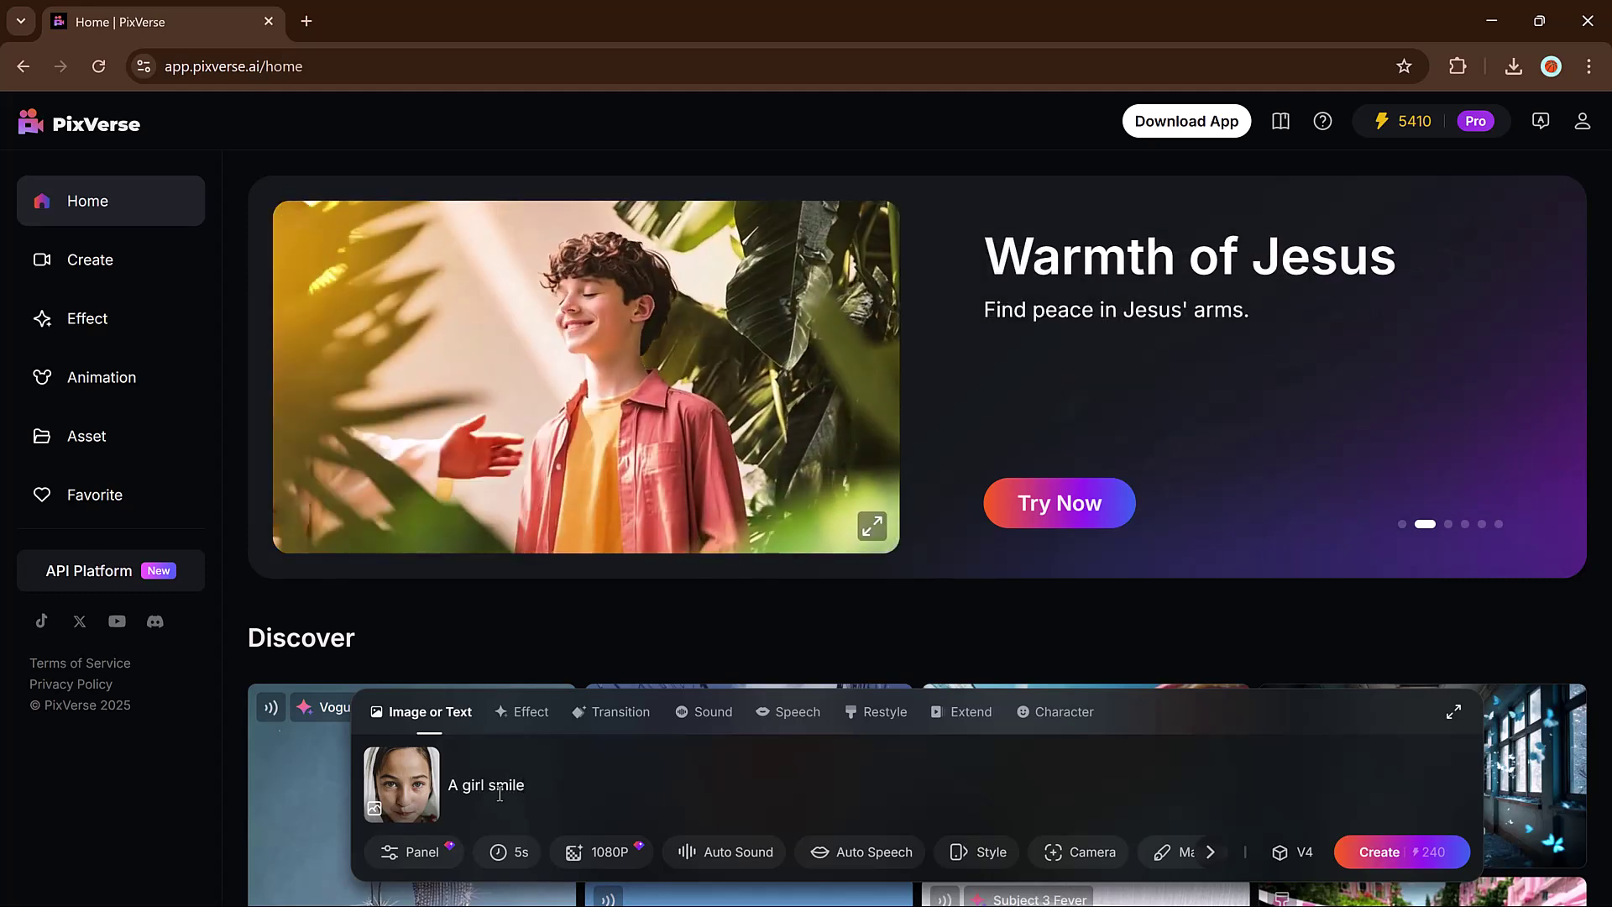
click(1386, 851)
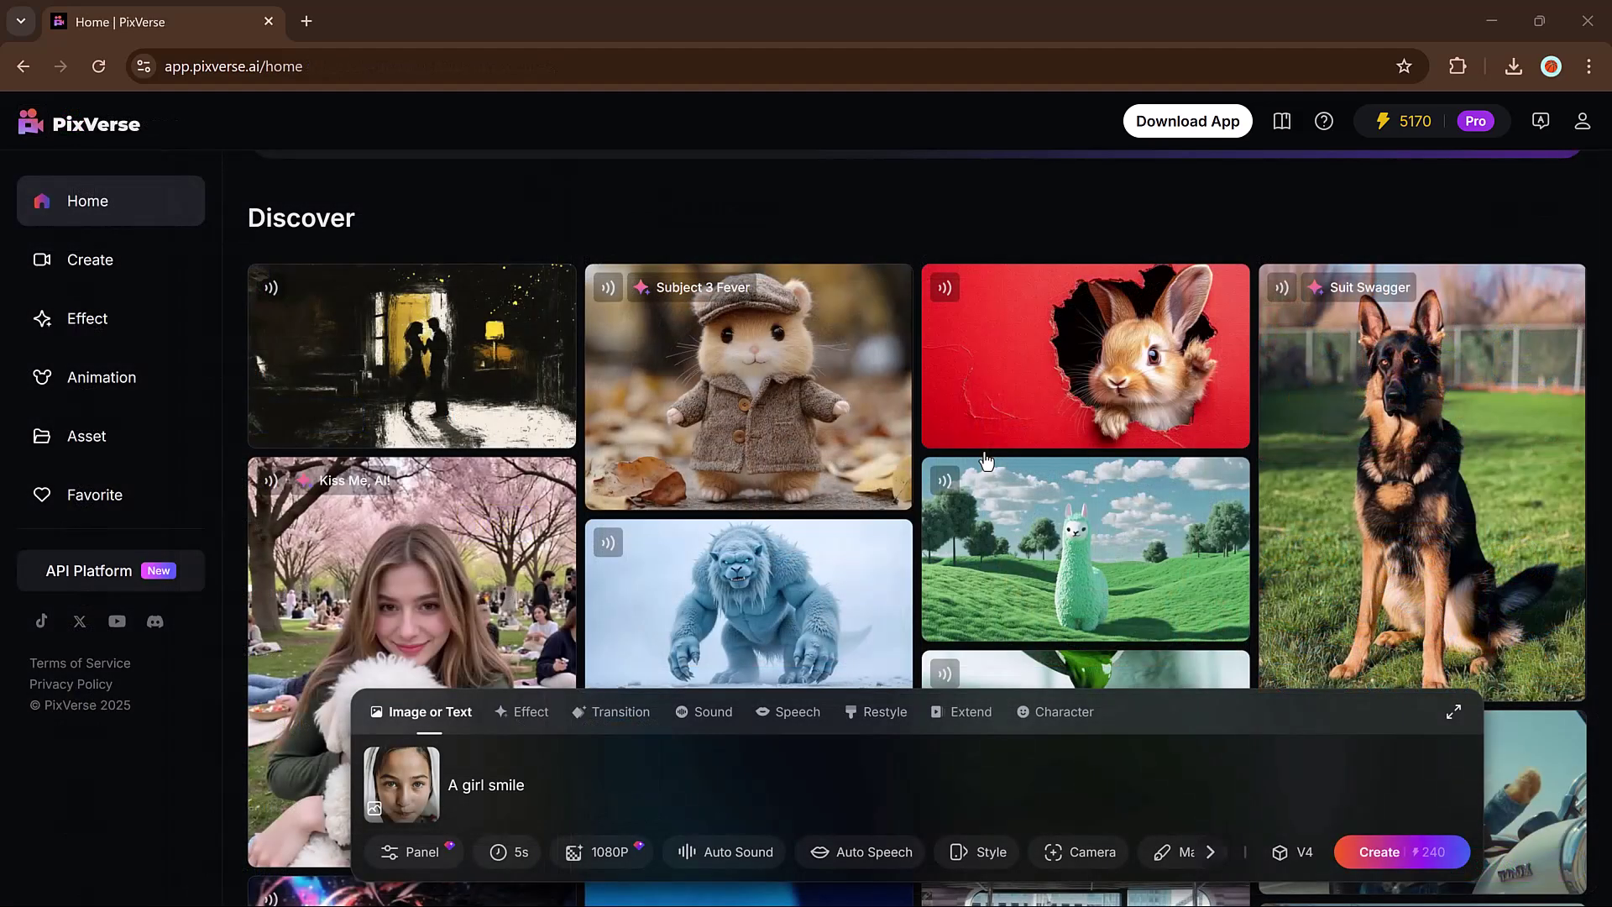
scroll(986, 463, down, 2)
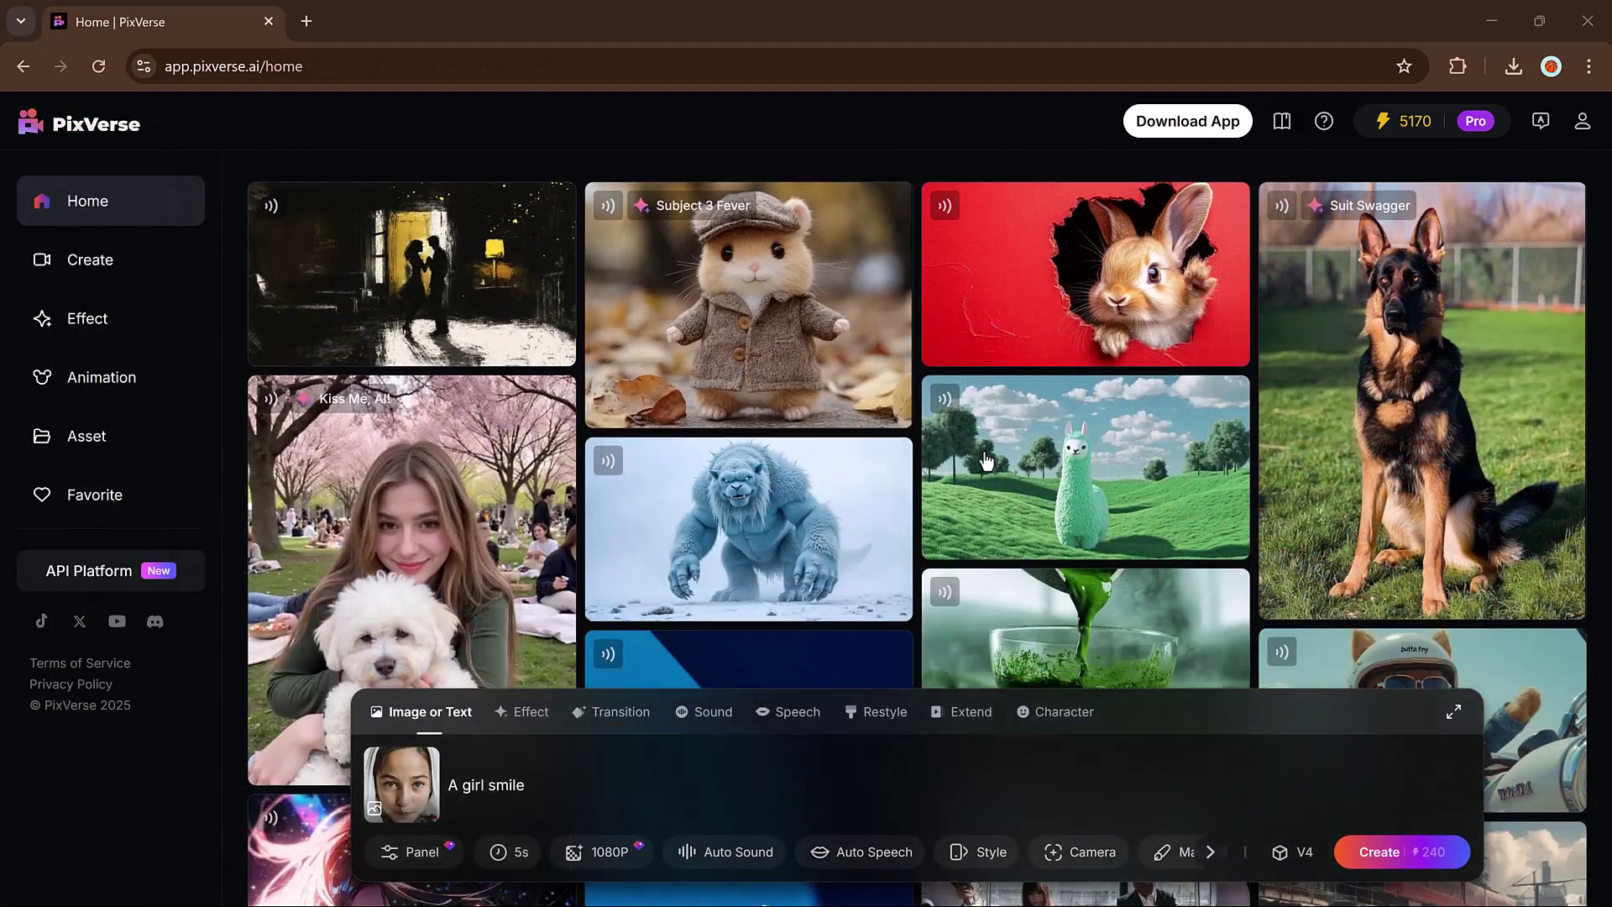
scroll(985, 484, down, 2)
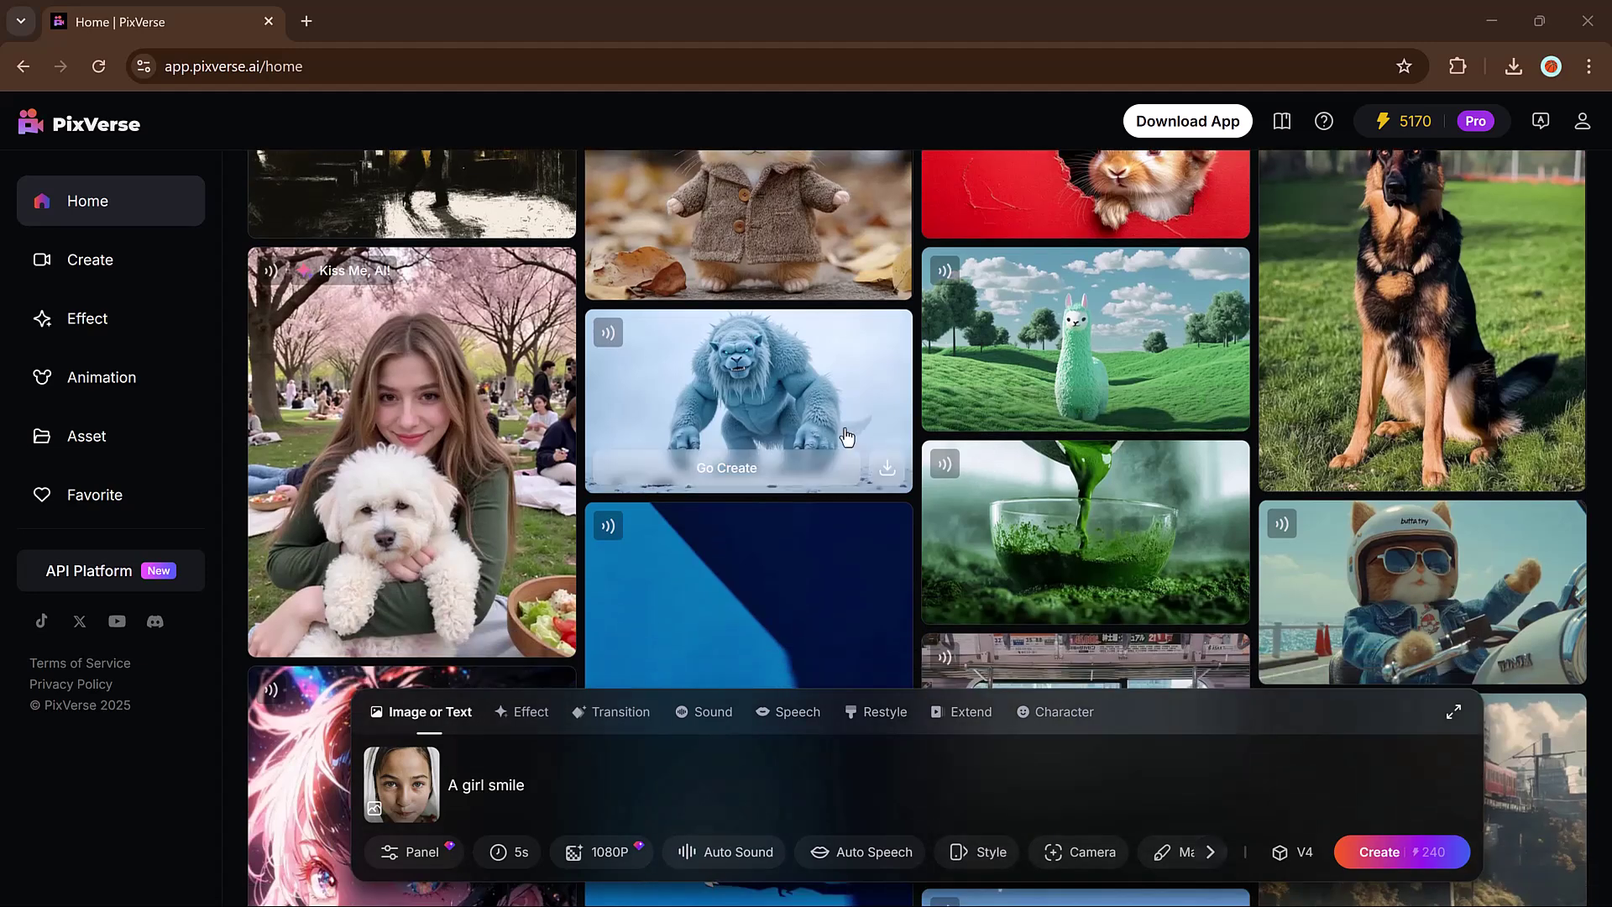
scroll(846, 437, down, 1)
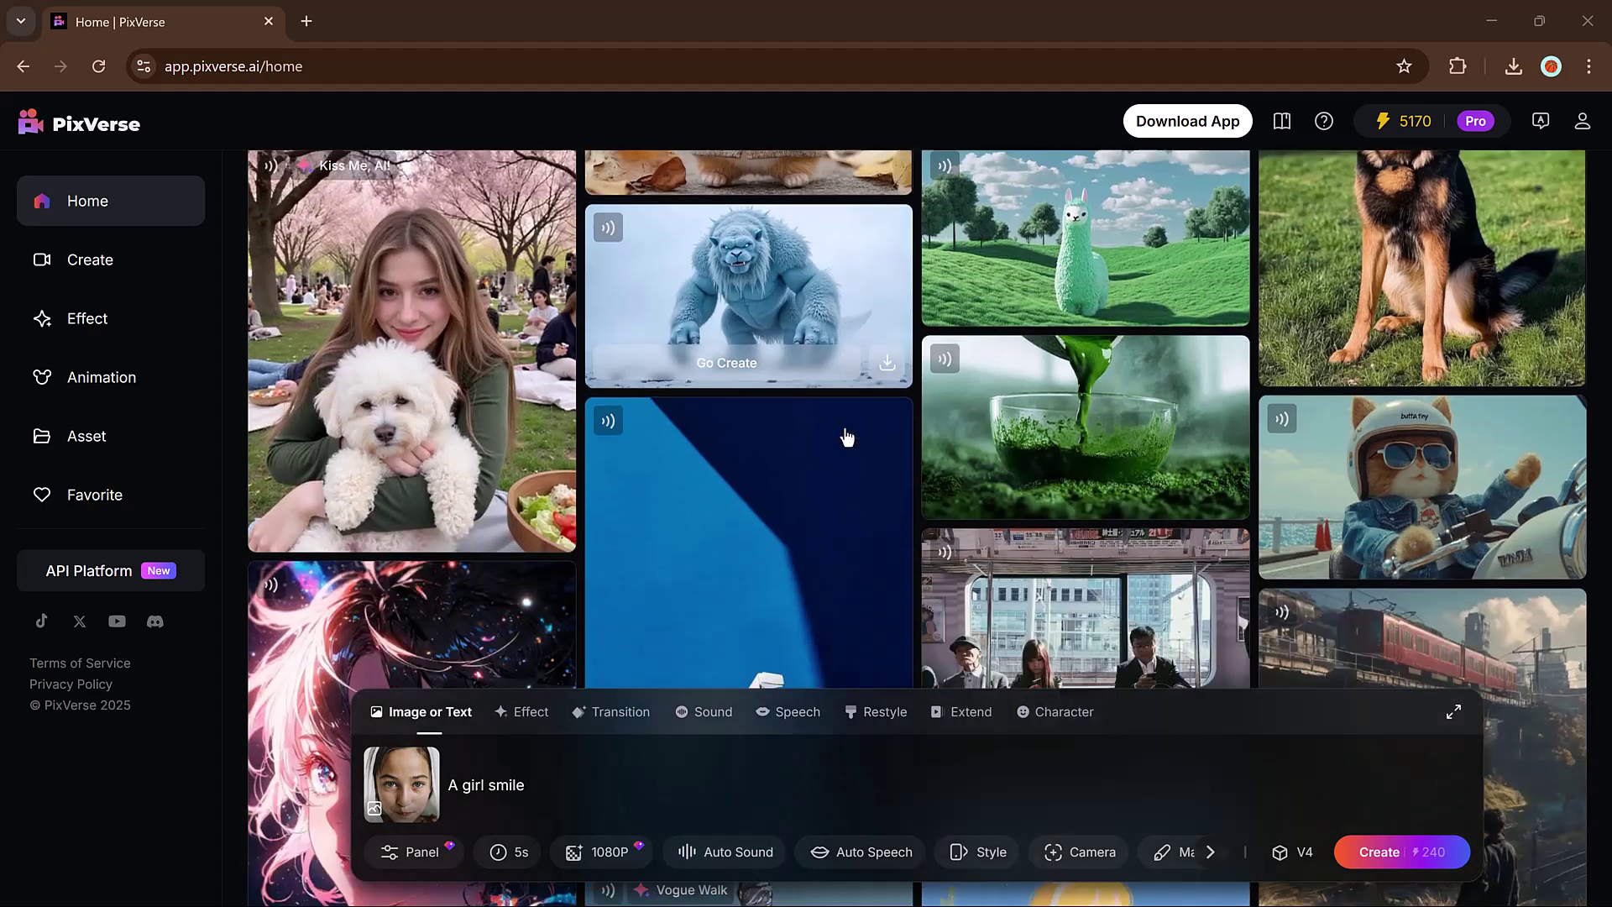
Step: Open the frosty snow creature video's details and pause its playback
click(756, 318)
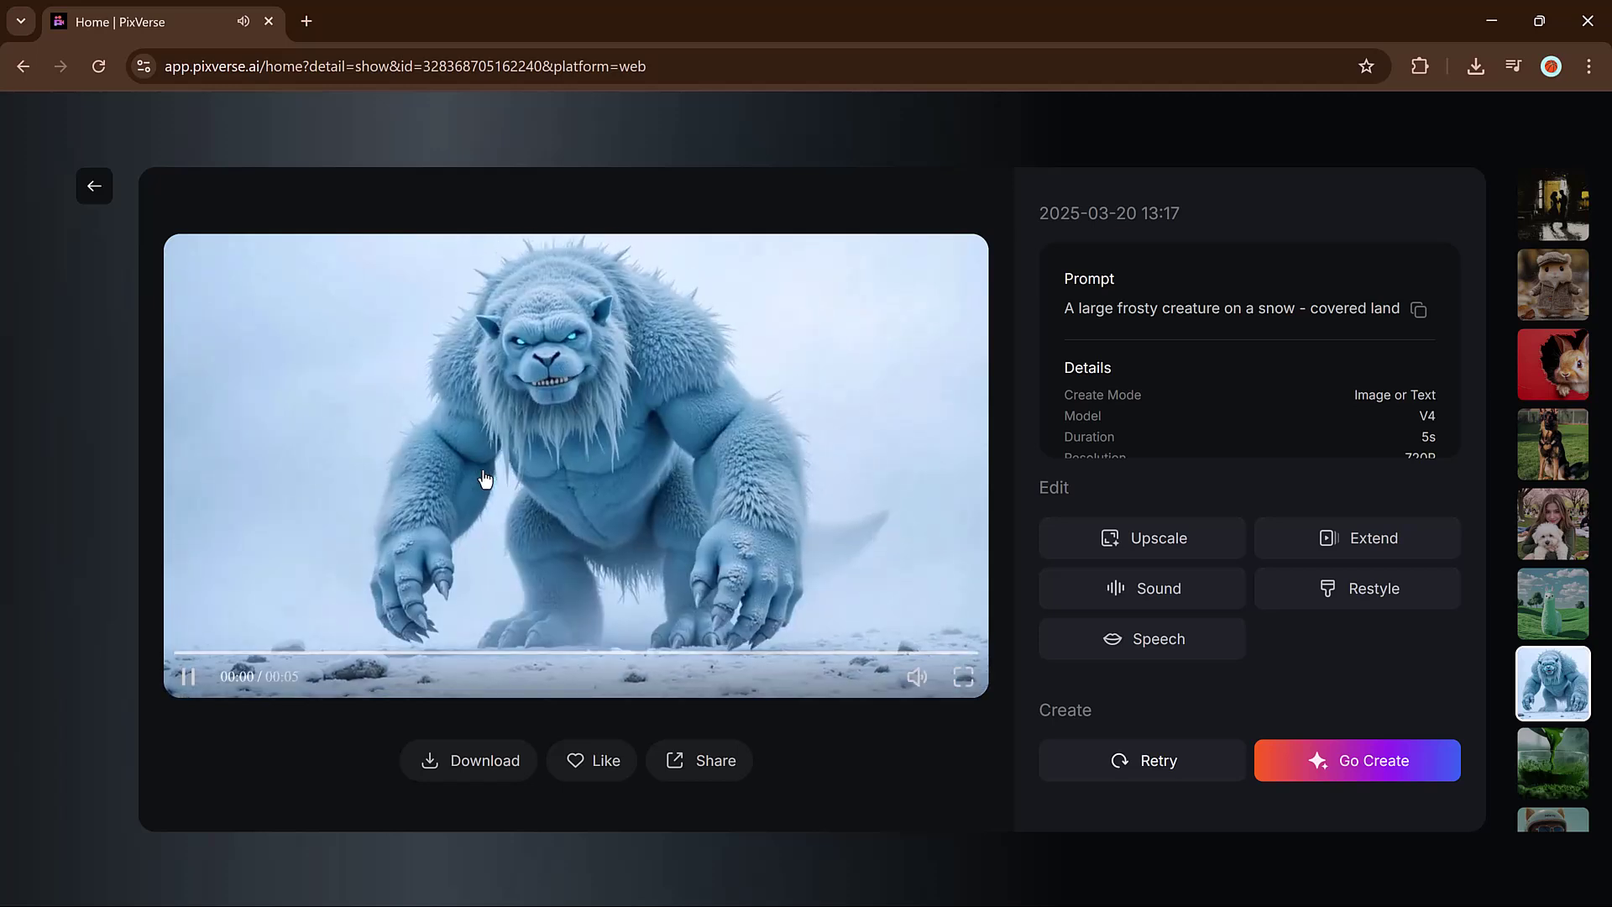
click(485, 478)
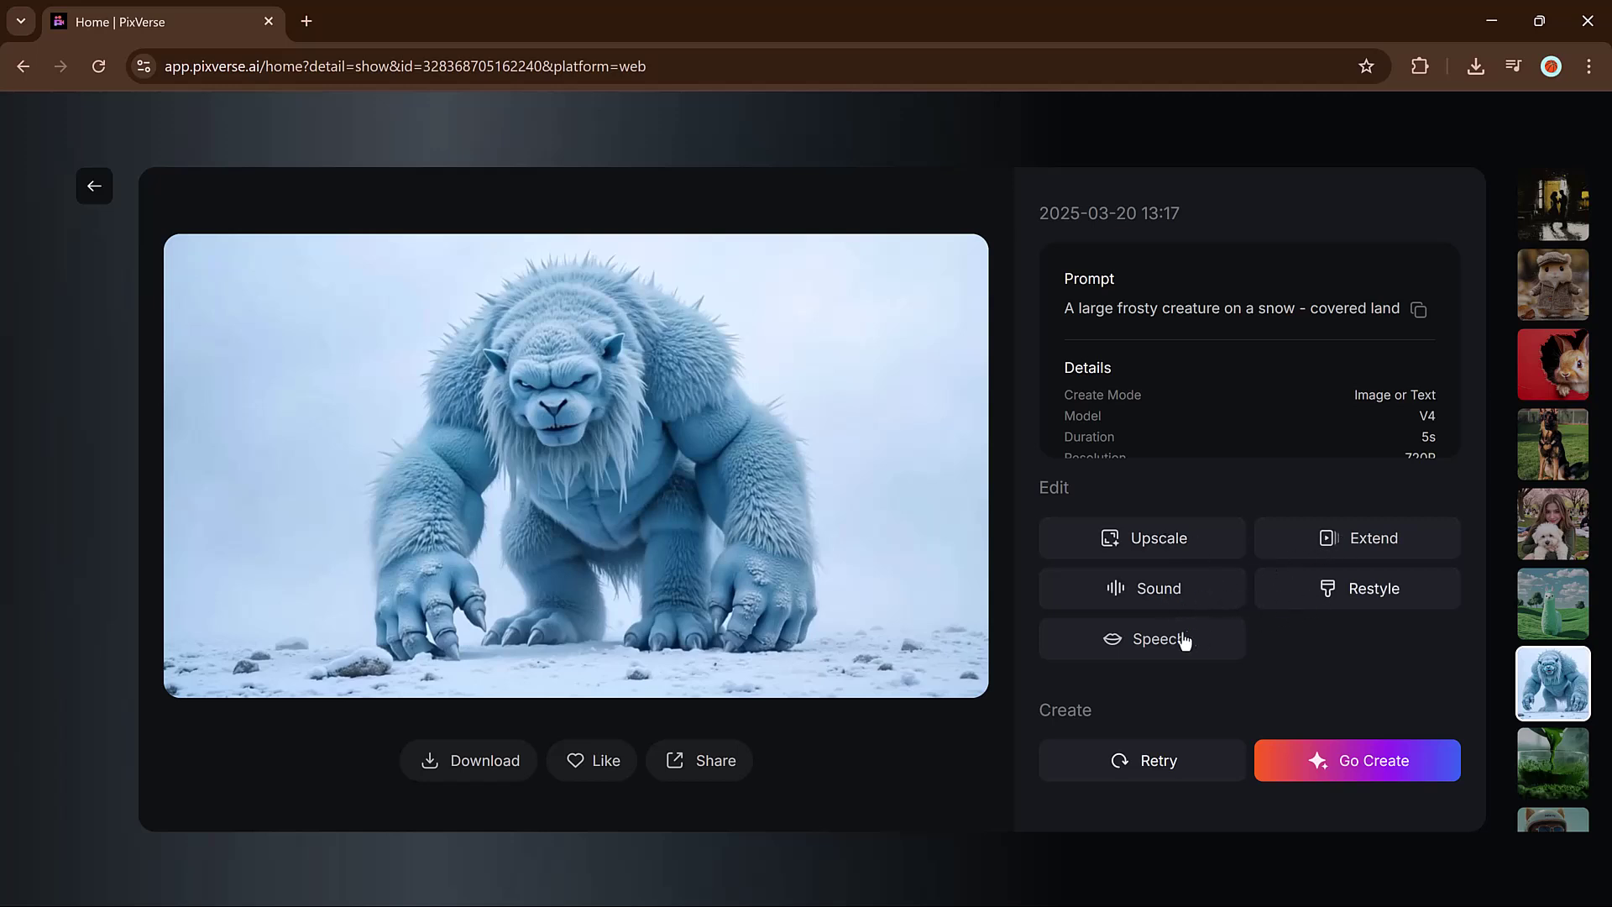
Step: Restyle the frosty creature video with the Simpson style and start generating it
click(1350, 592)
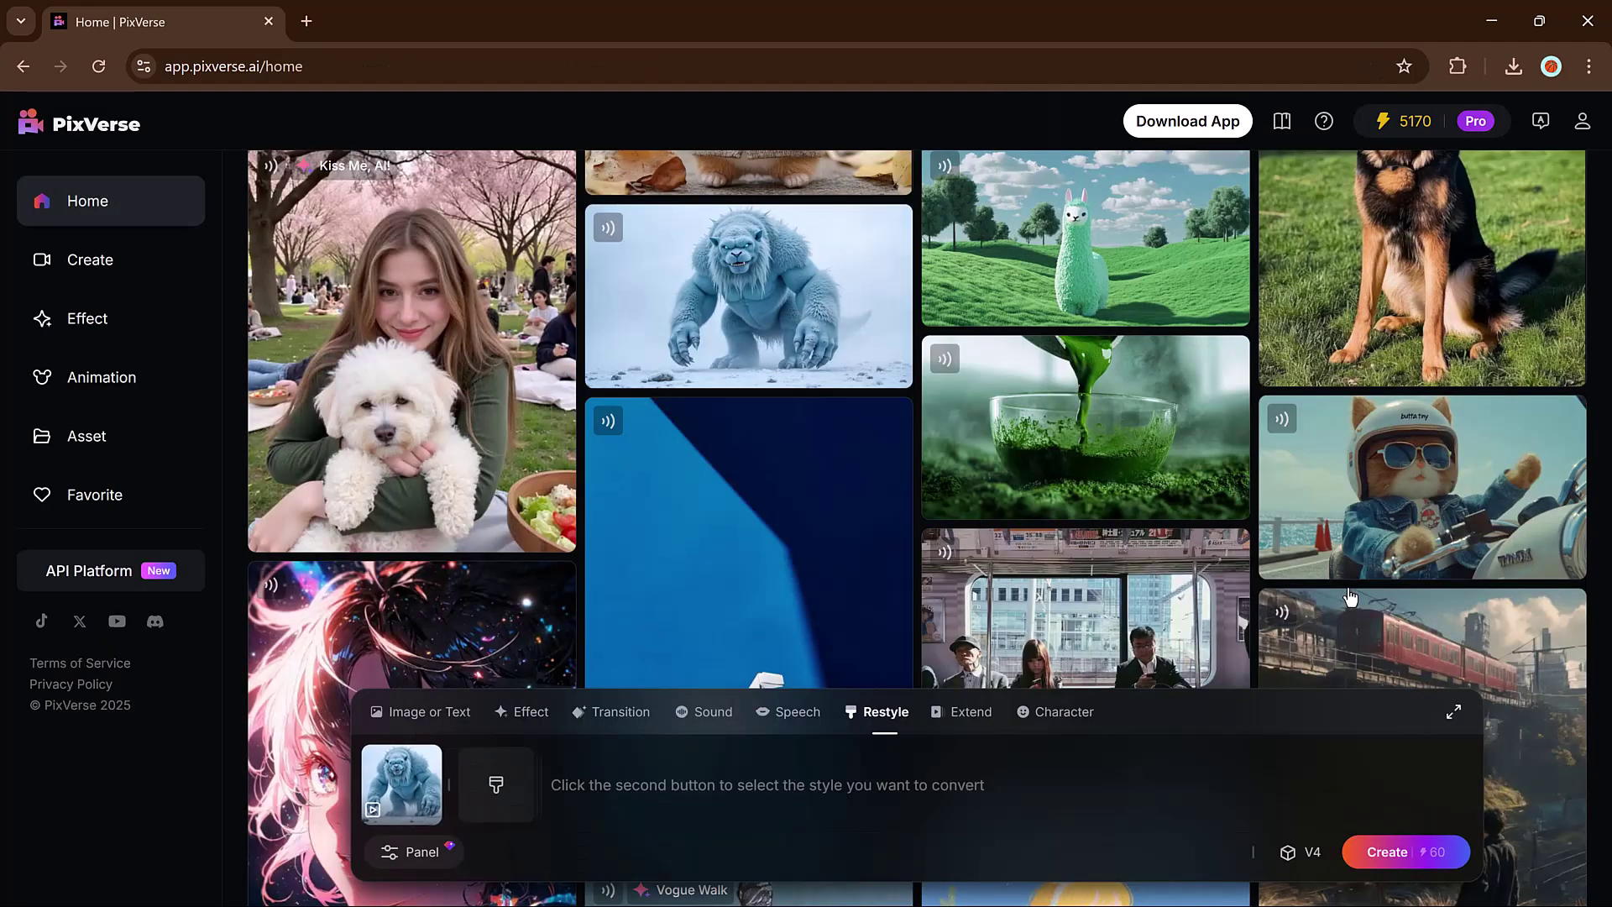
click(496, 783)
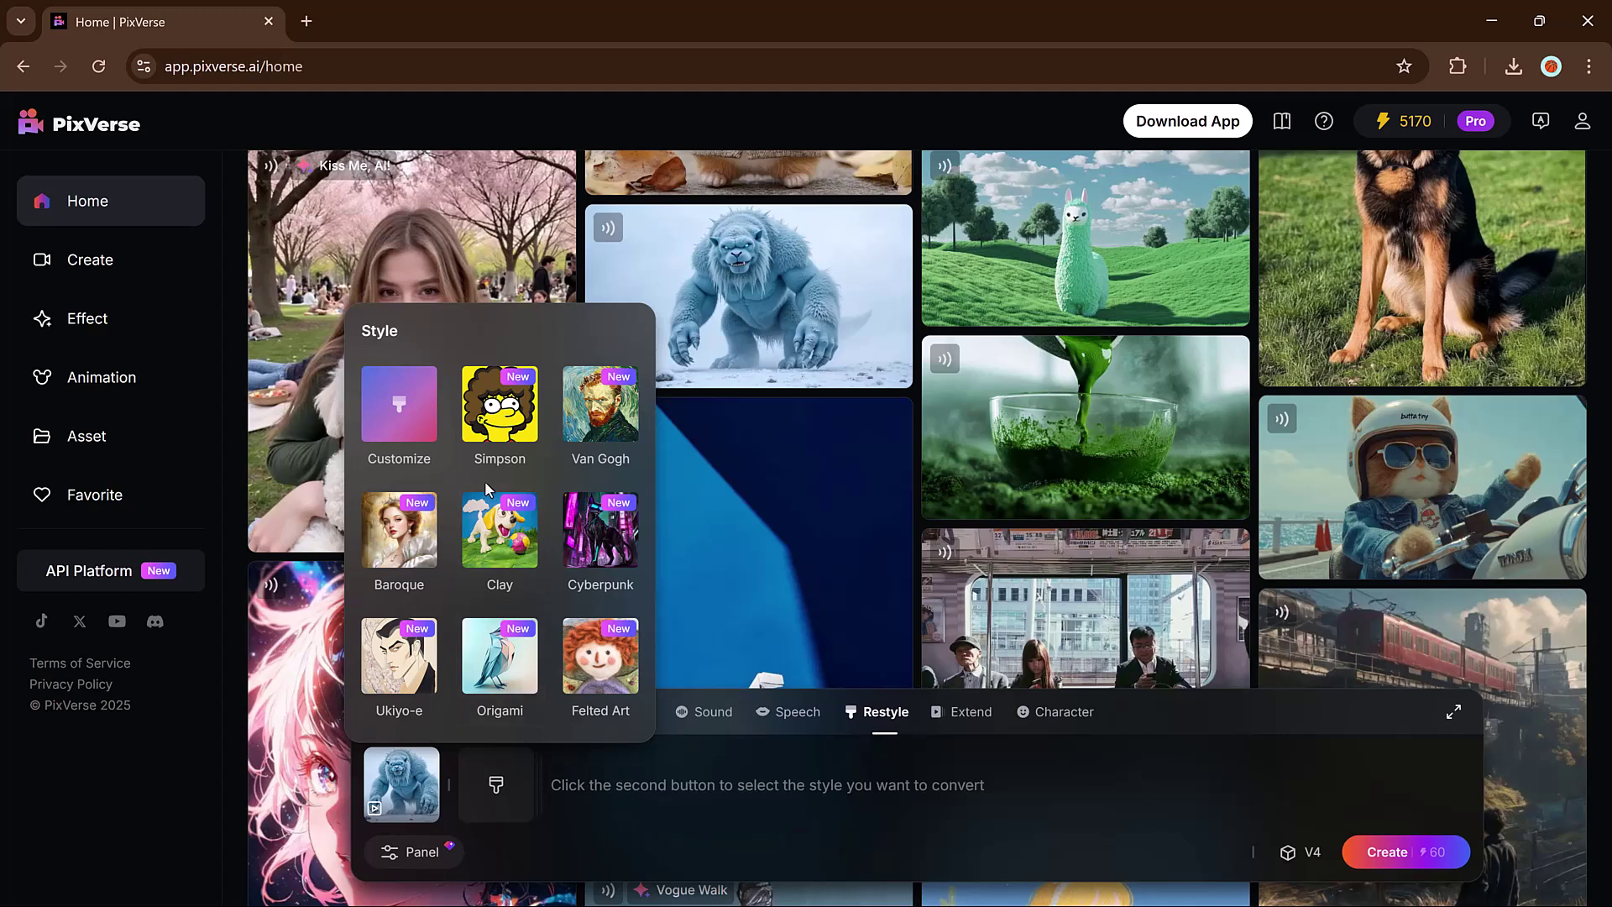
scroll(488, 505, down, 1)
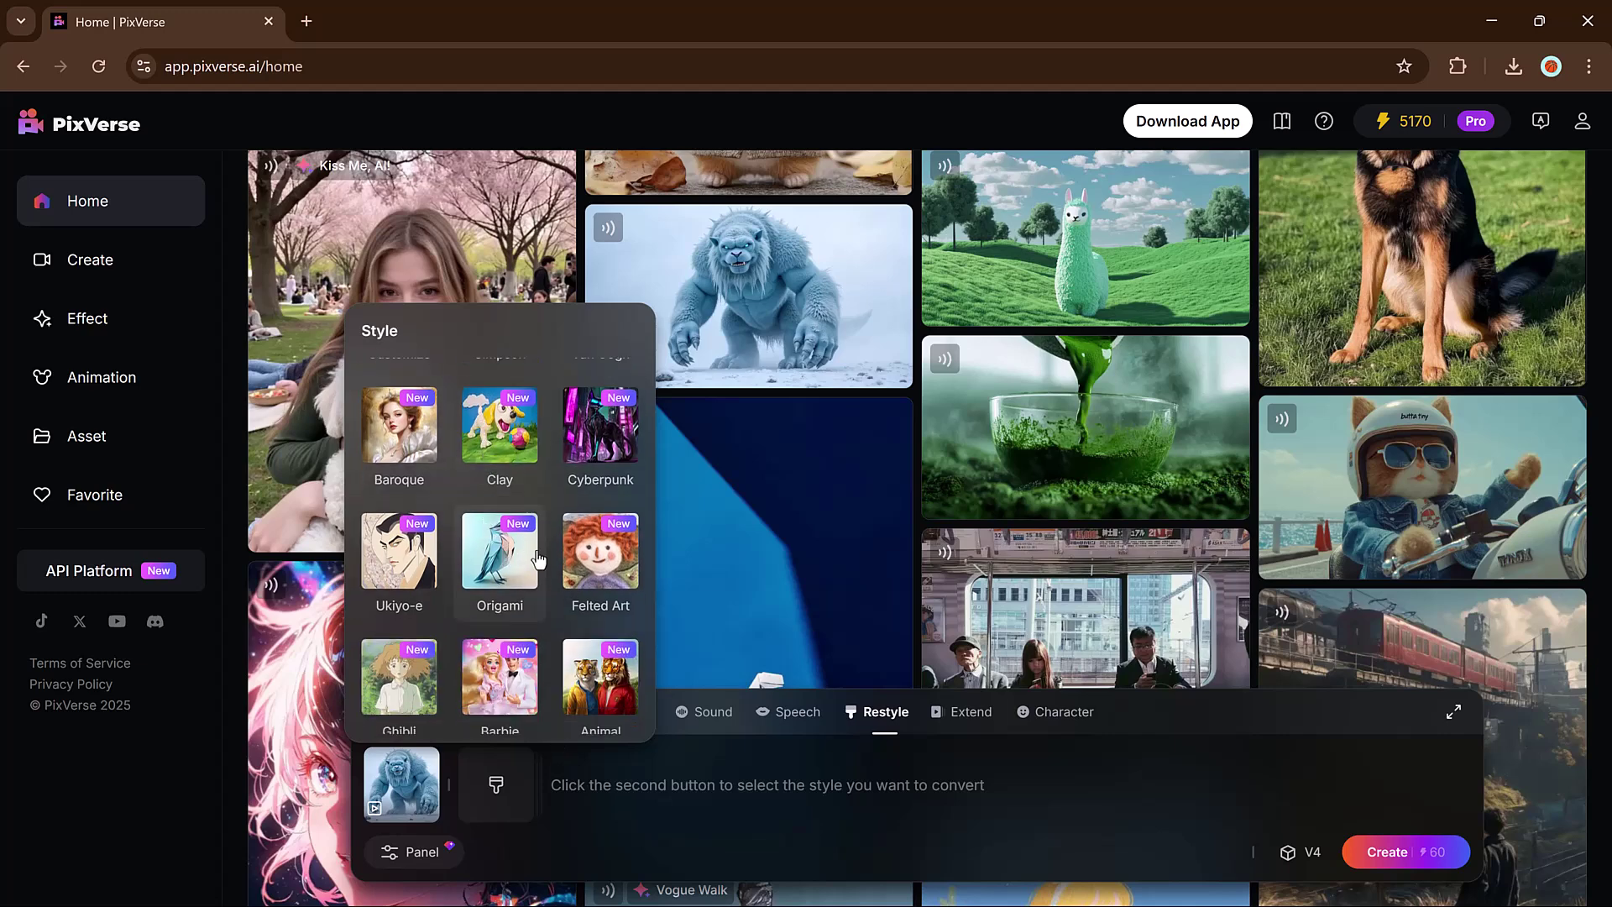
scroll(546, 577, down, 2)
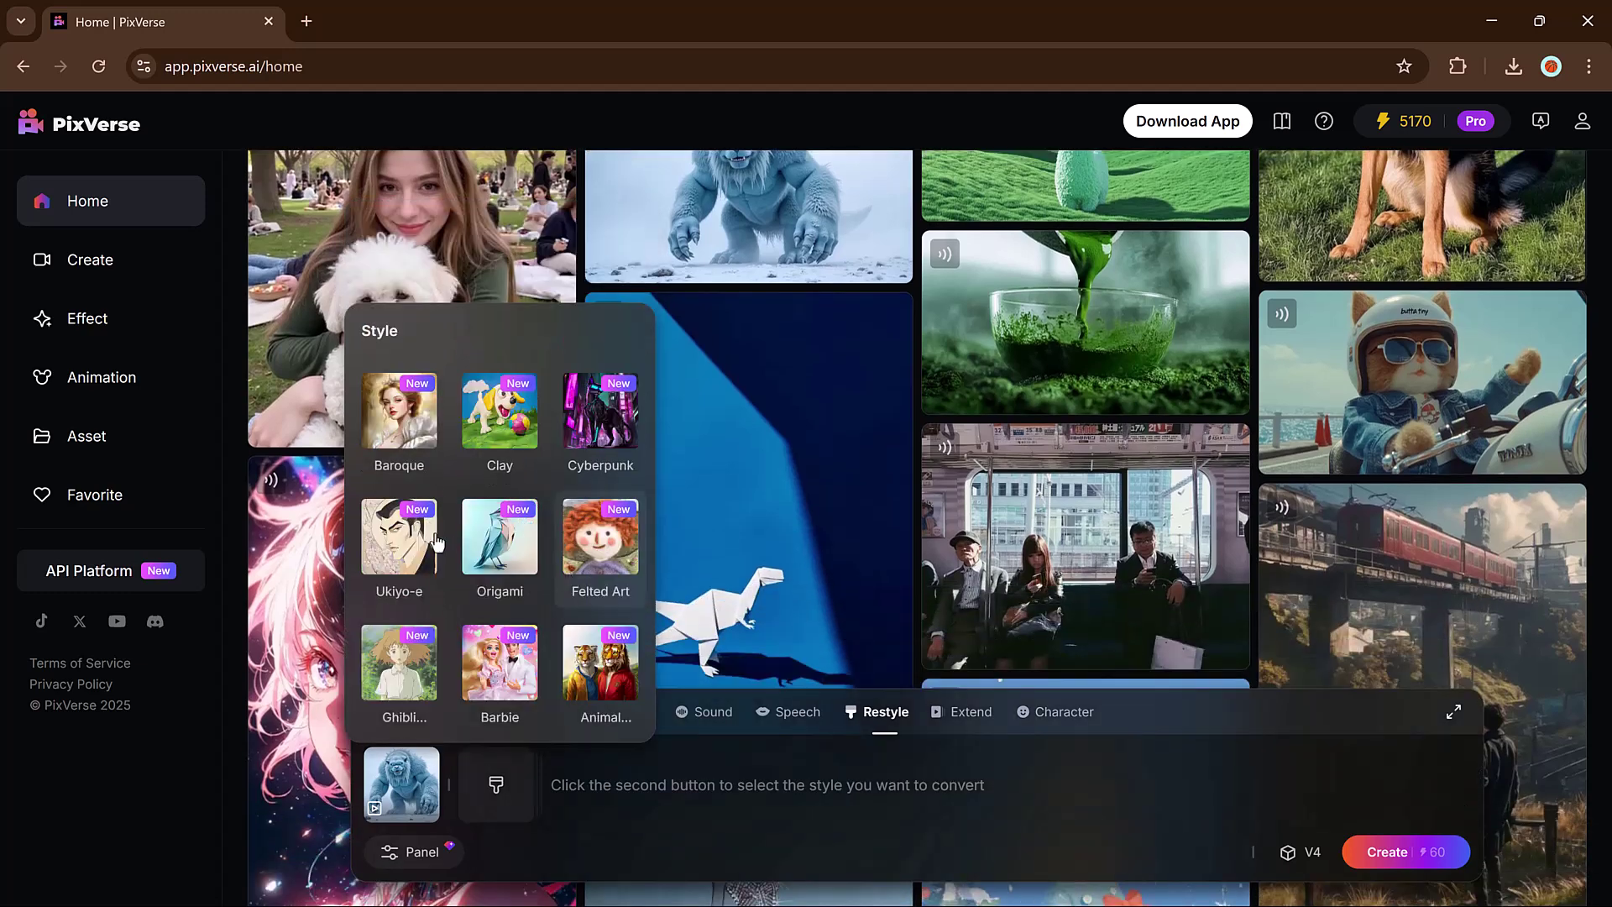
scroll(499, 535, down, 2)
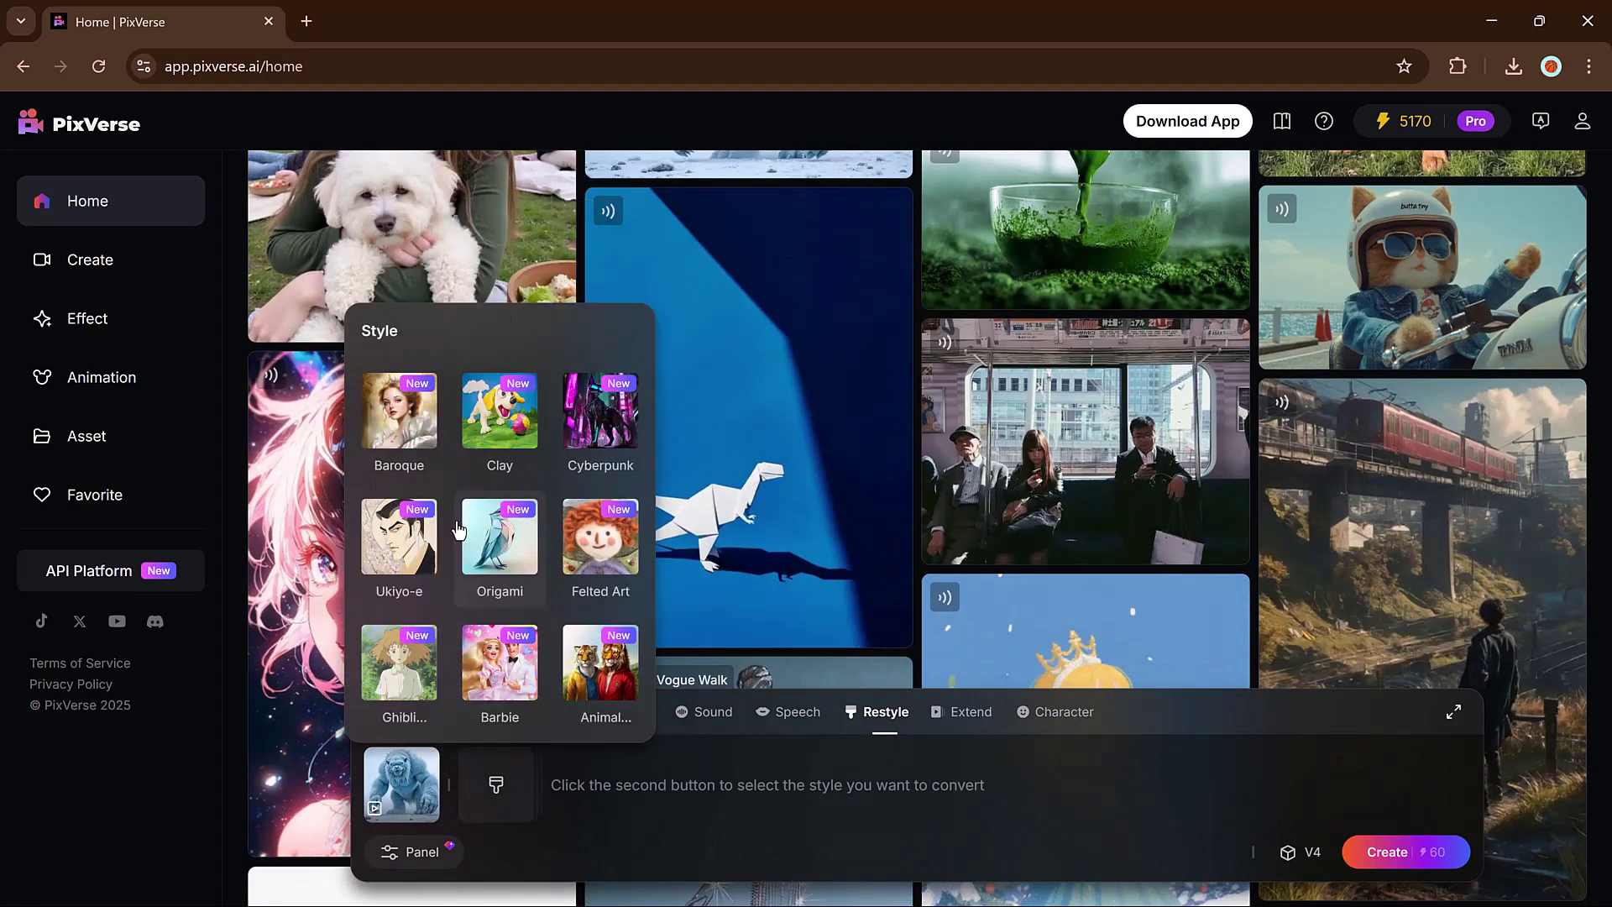
scroll(459, 529, up, 1)
scroll(459, 529, up, 1)
click(513, 413)
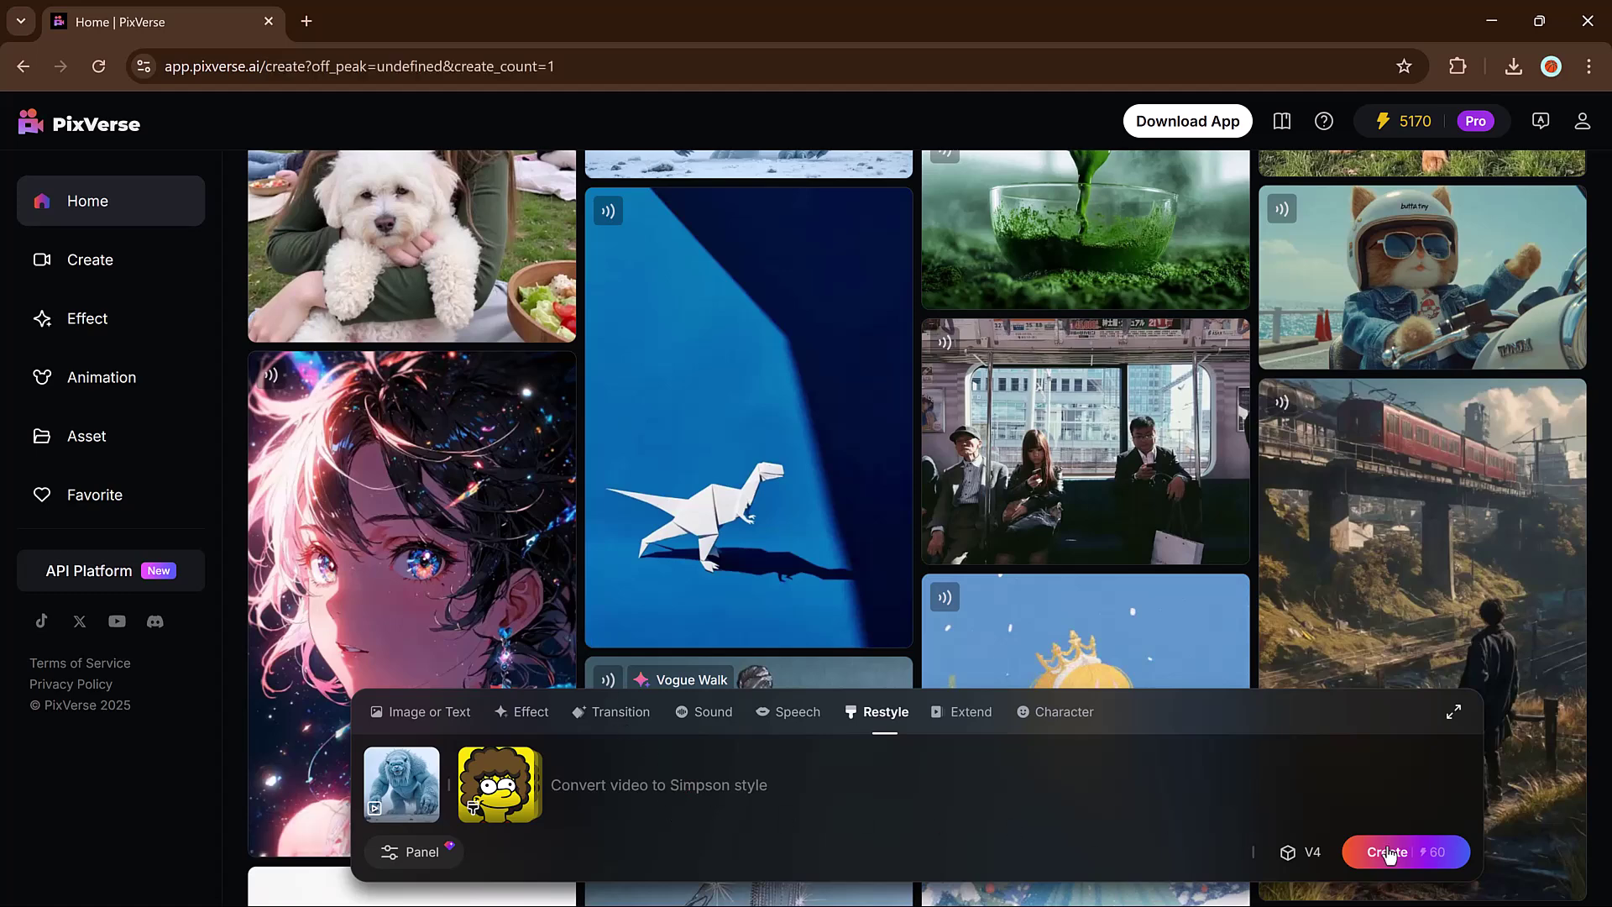
click(1388, 853)
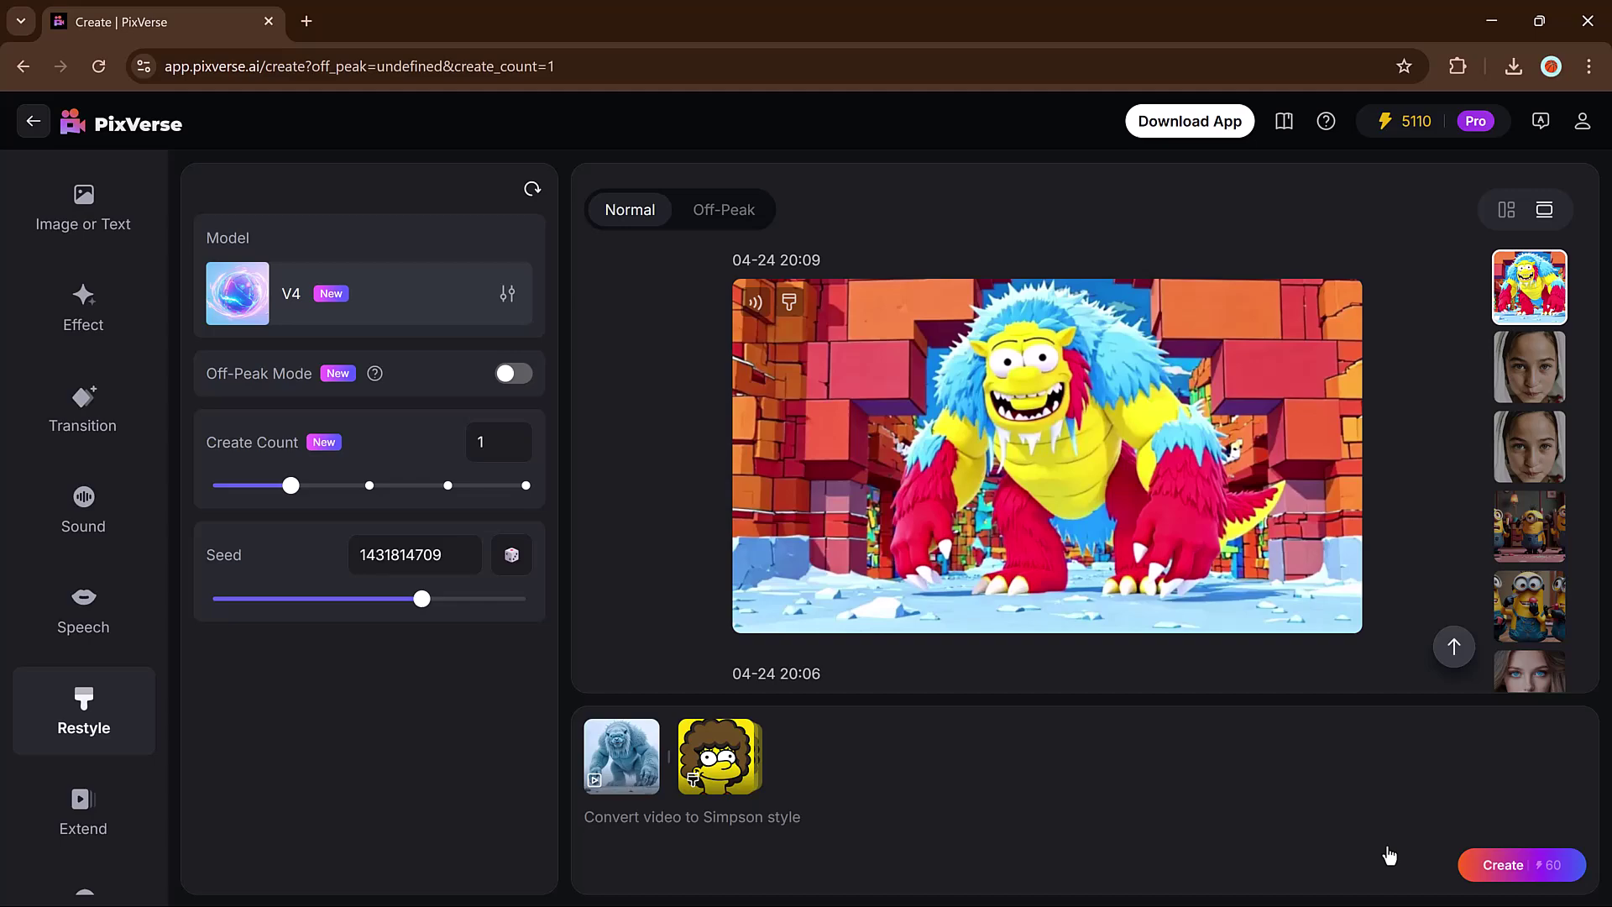
Step: Open the generated Simpson-style creature video and pause its playback
click(1335, 605)
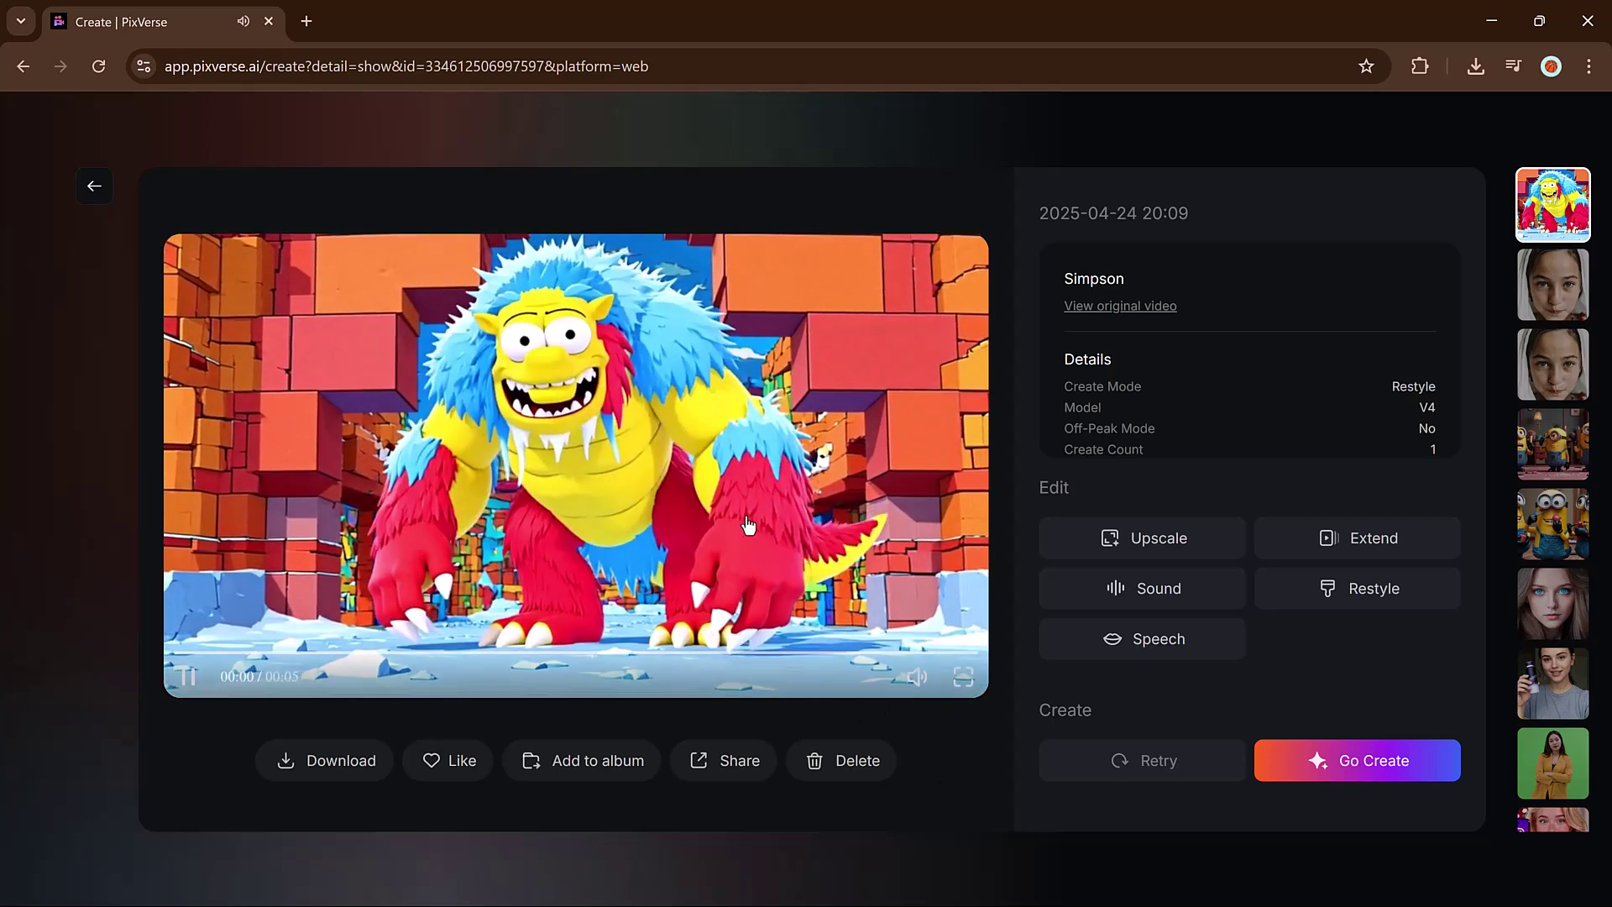
click(679, 514)
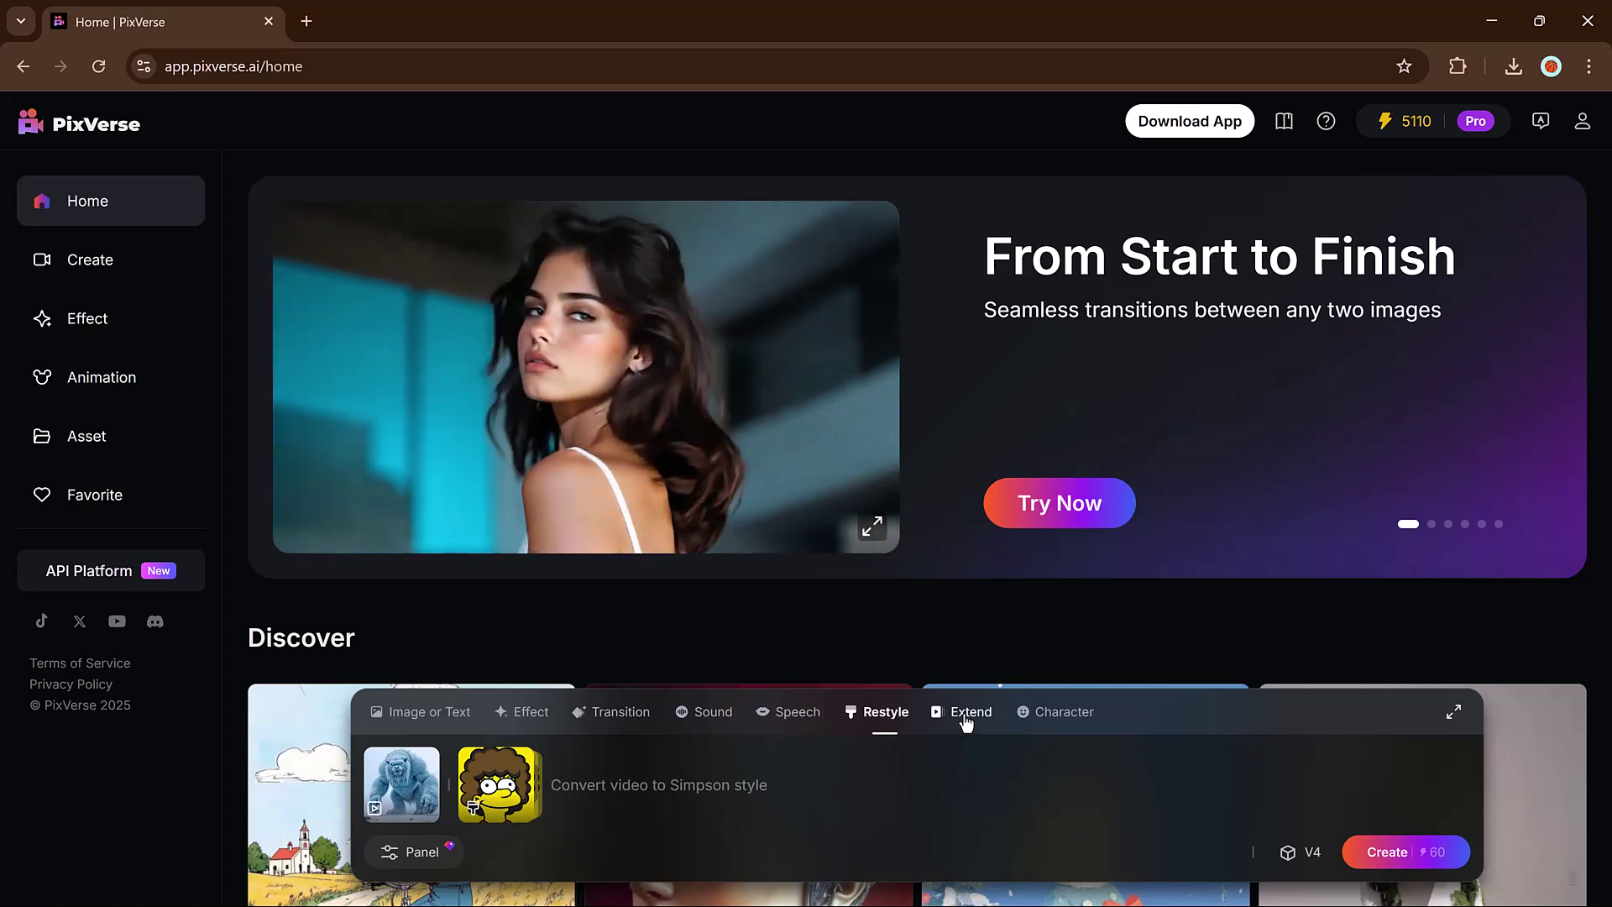
Step: Switch to Extend mode and pick the green-screen woman video from saved Assets as the source
click(967, 713)
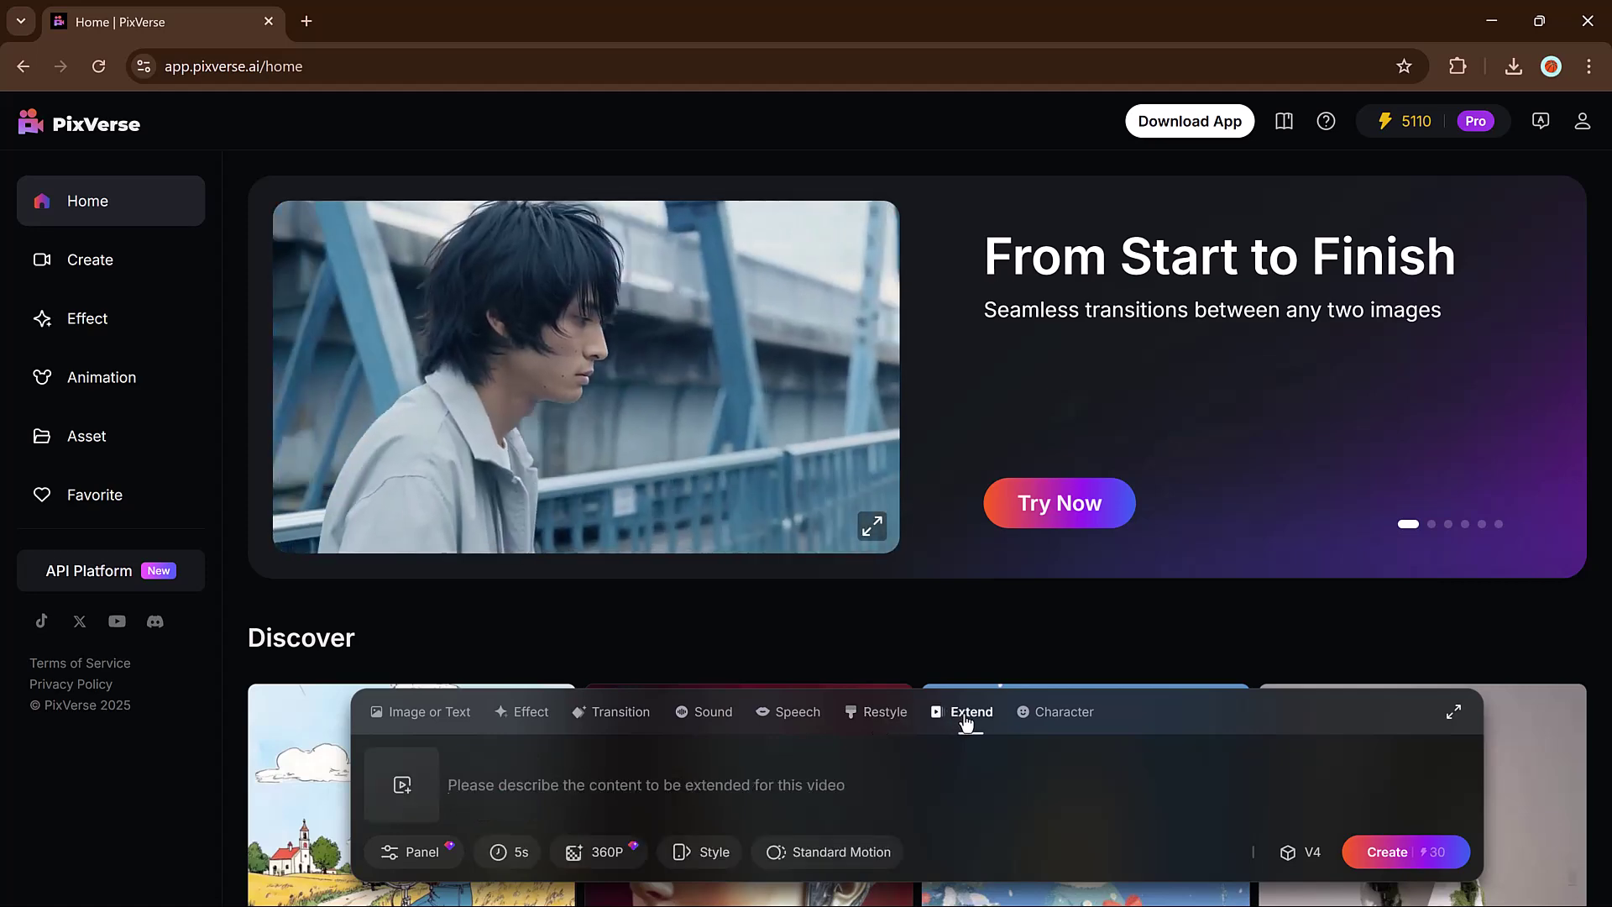
click(869, 771)
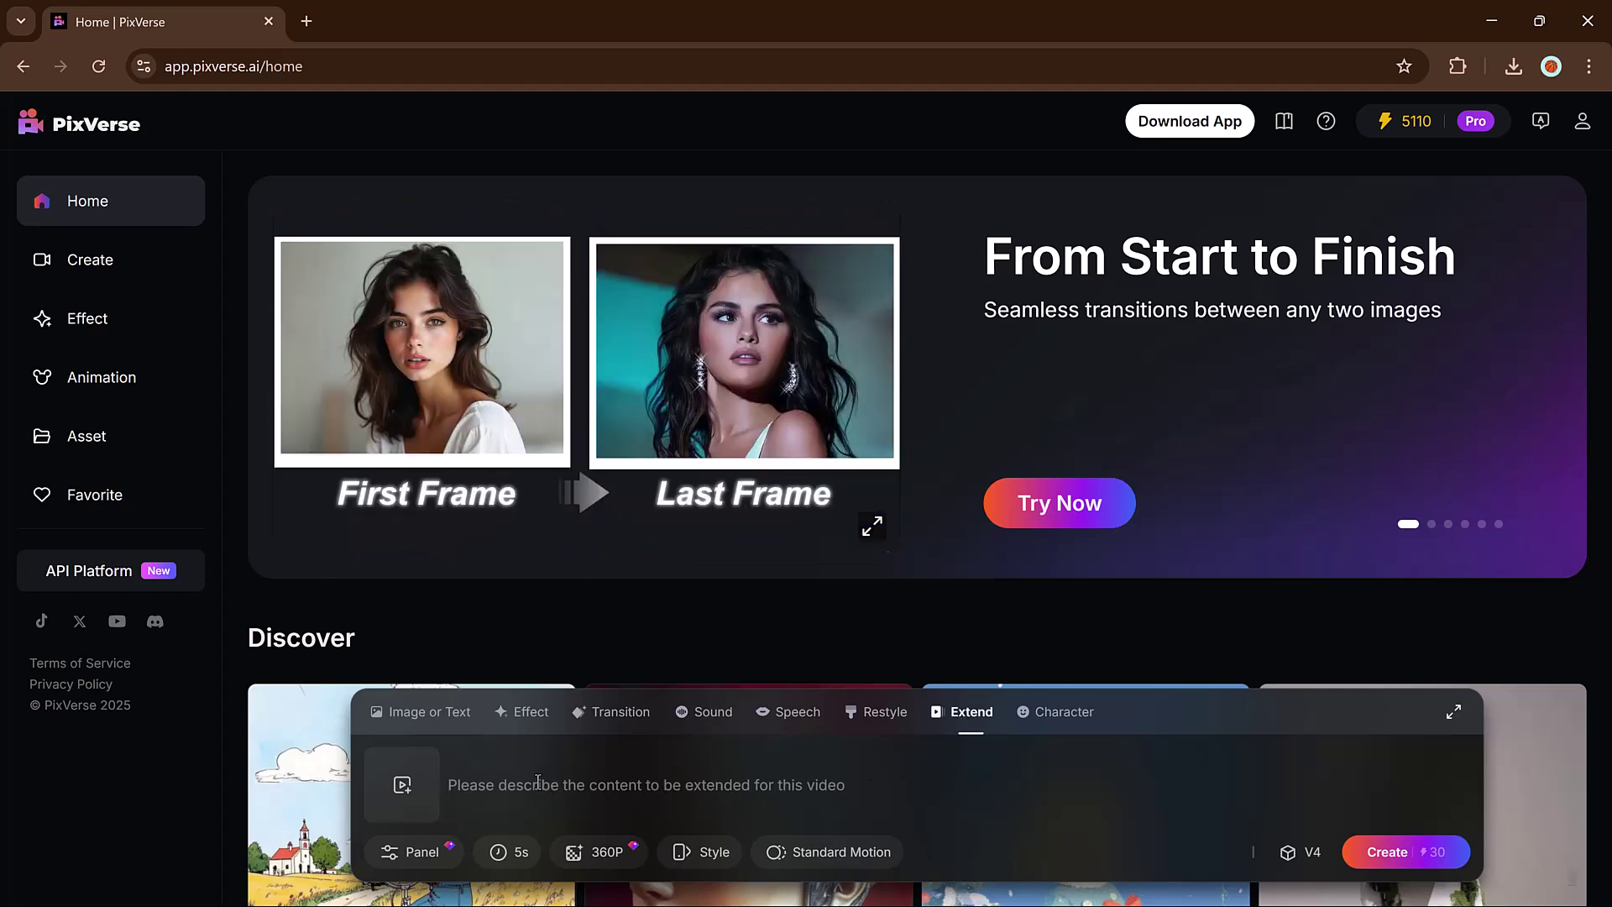
click(402, 785)
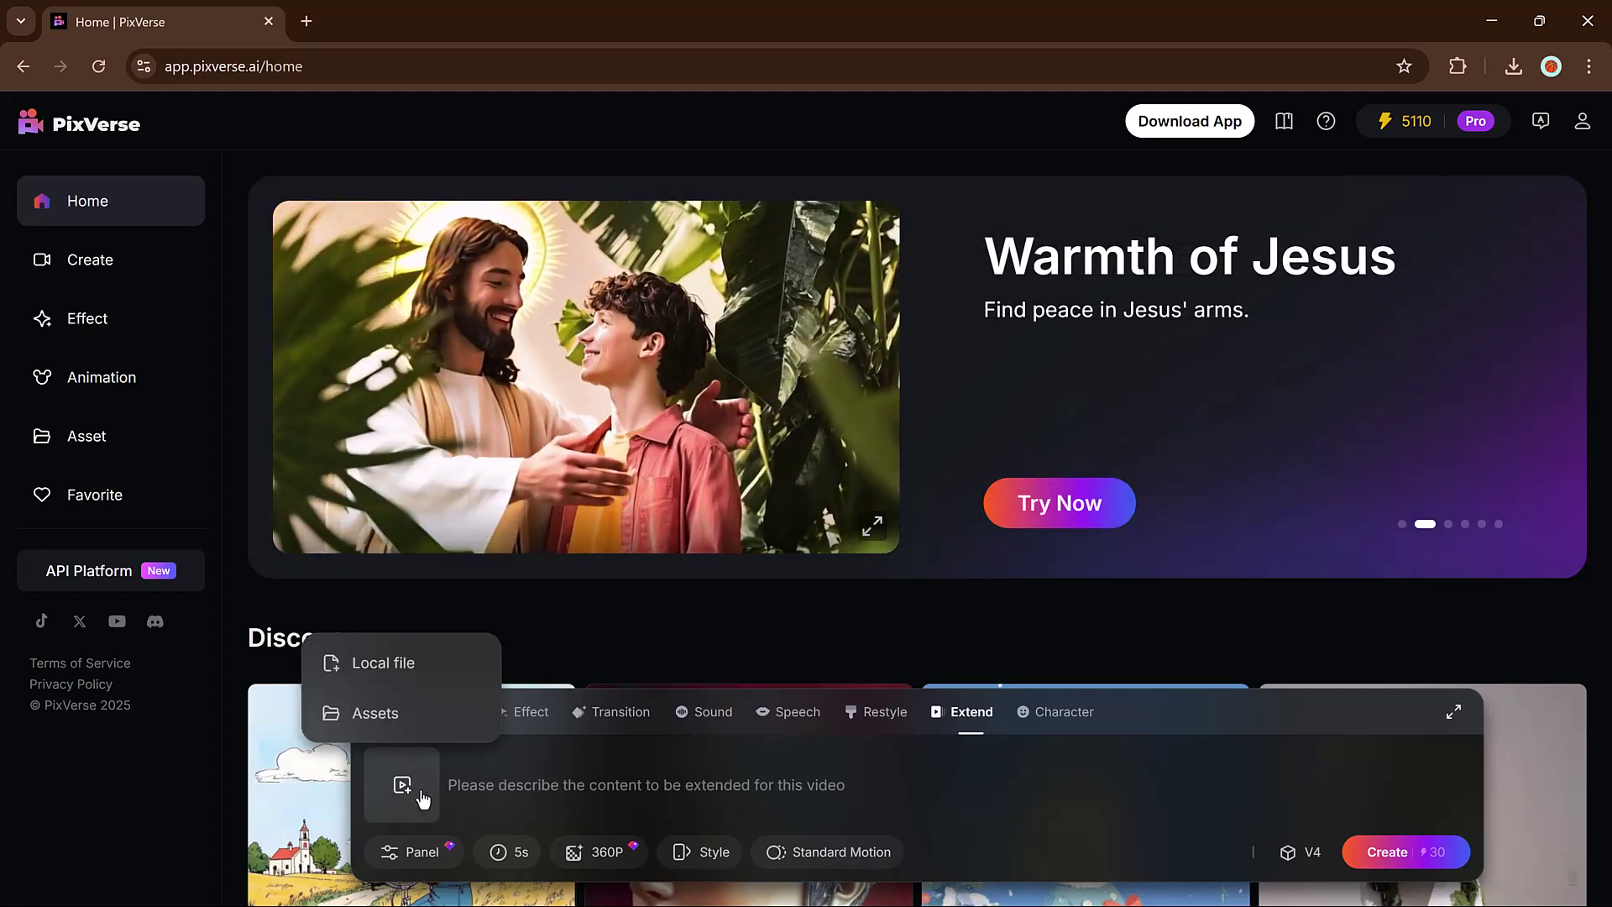
click(375, 712)
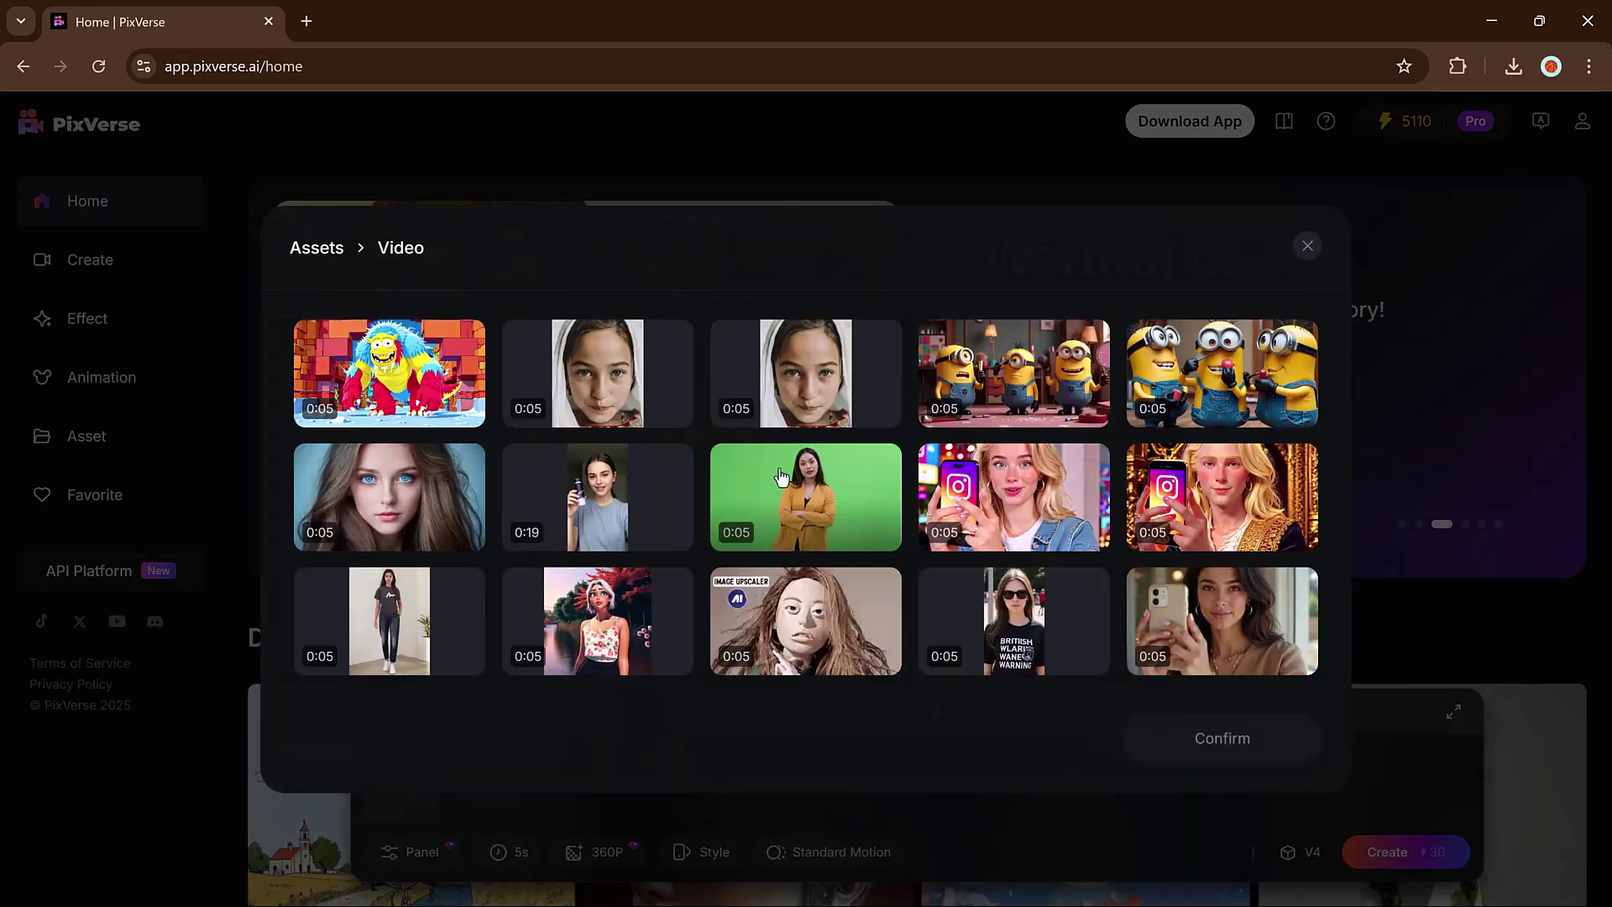
click(869, 518)
click(1222, 738)
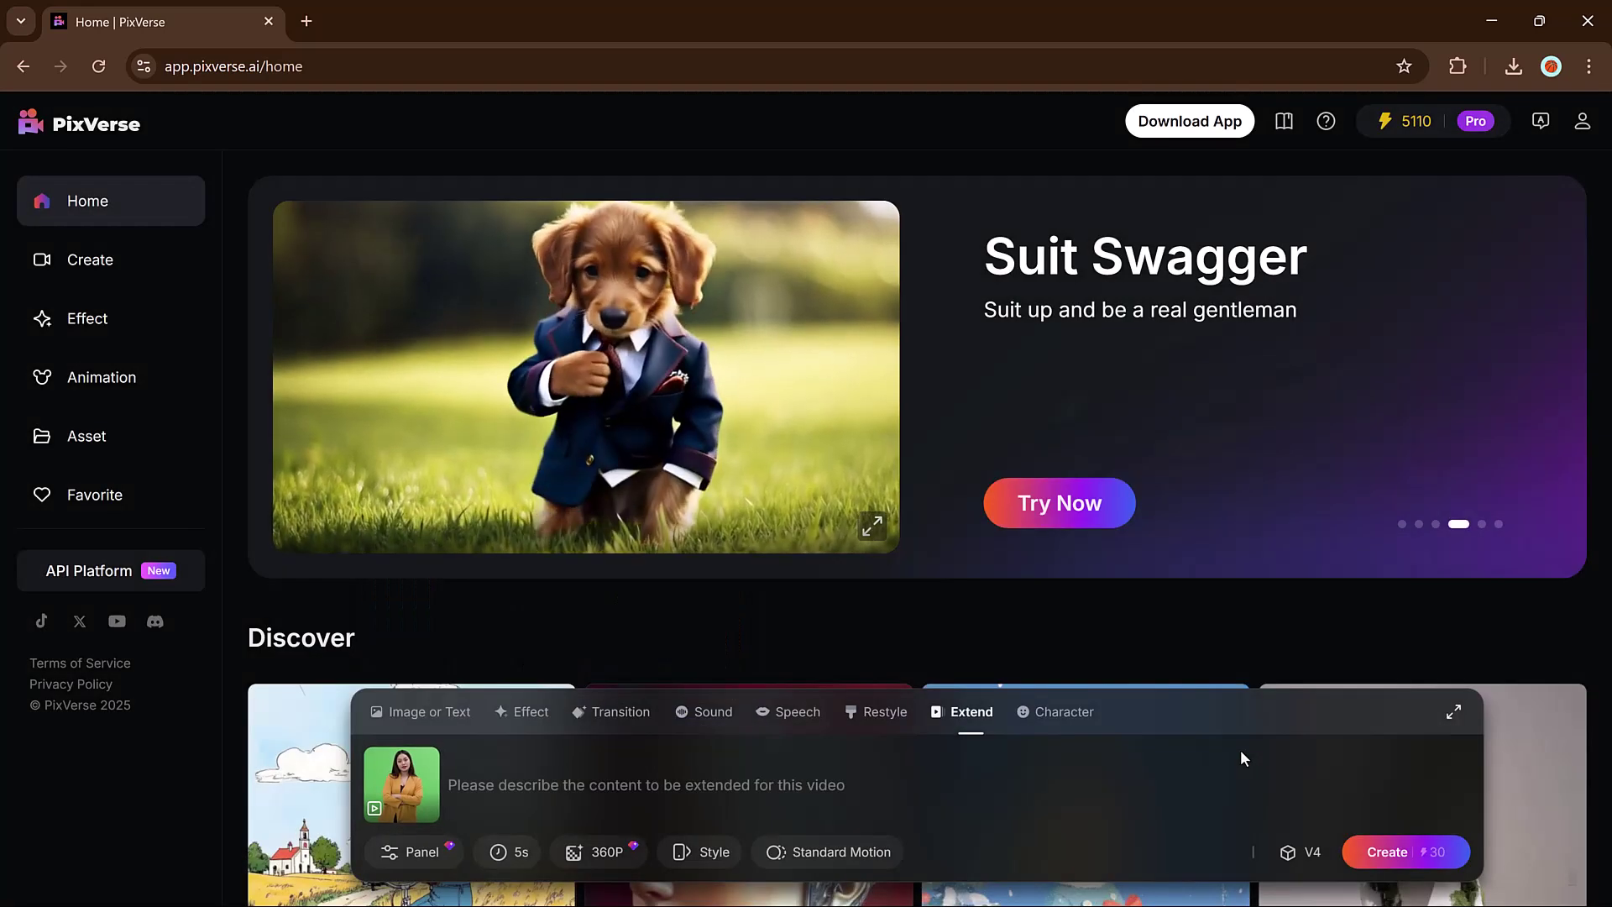
Step: Describe the extension as 'A dancing Girl', set 1080P resolution and start generating it
click(708, 785)
text(A dancing Girl)
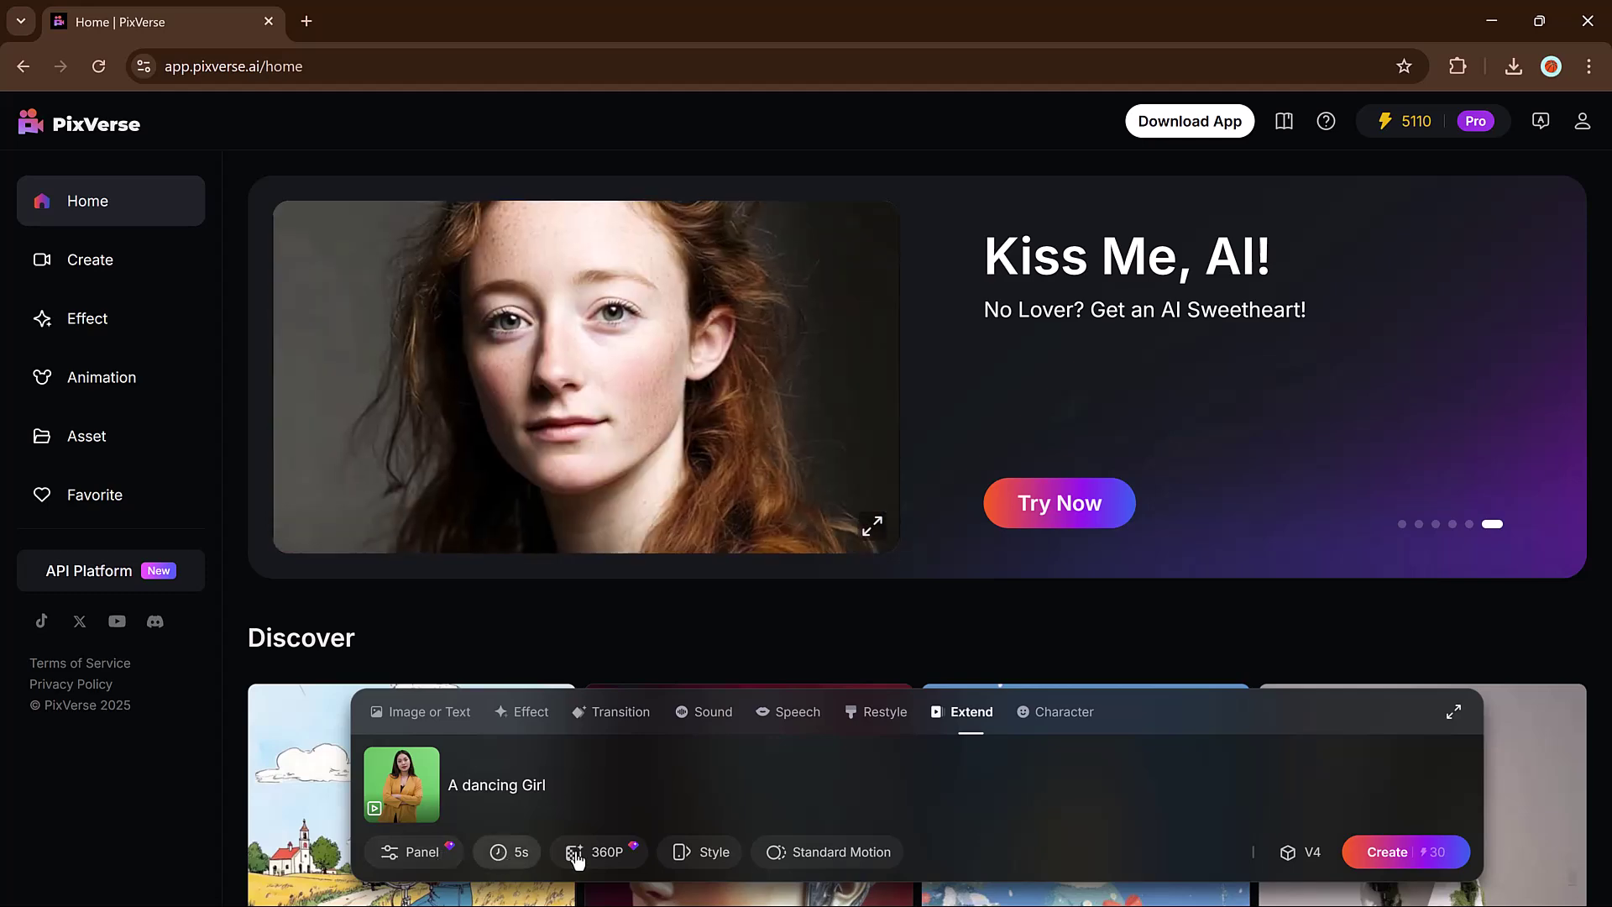
click(591, 852)
click(597, 802)
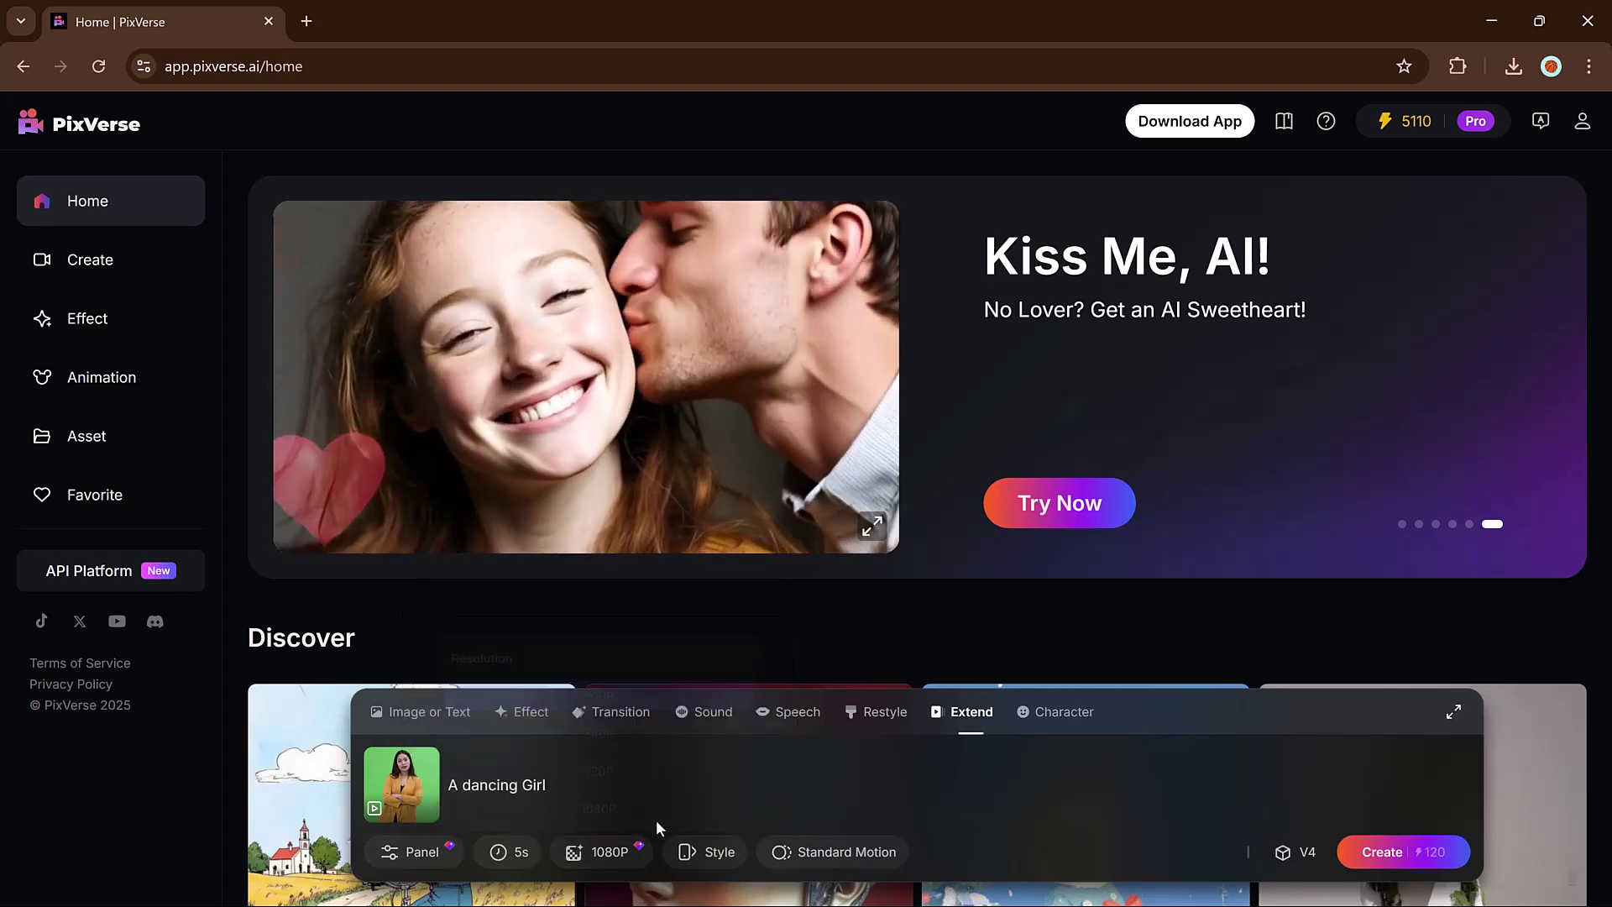
click(1382, 852)
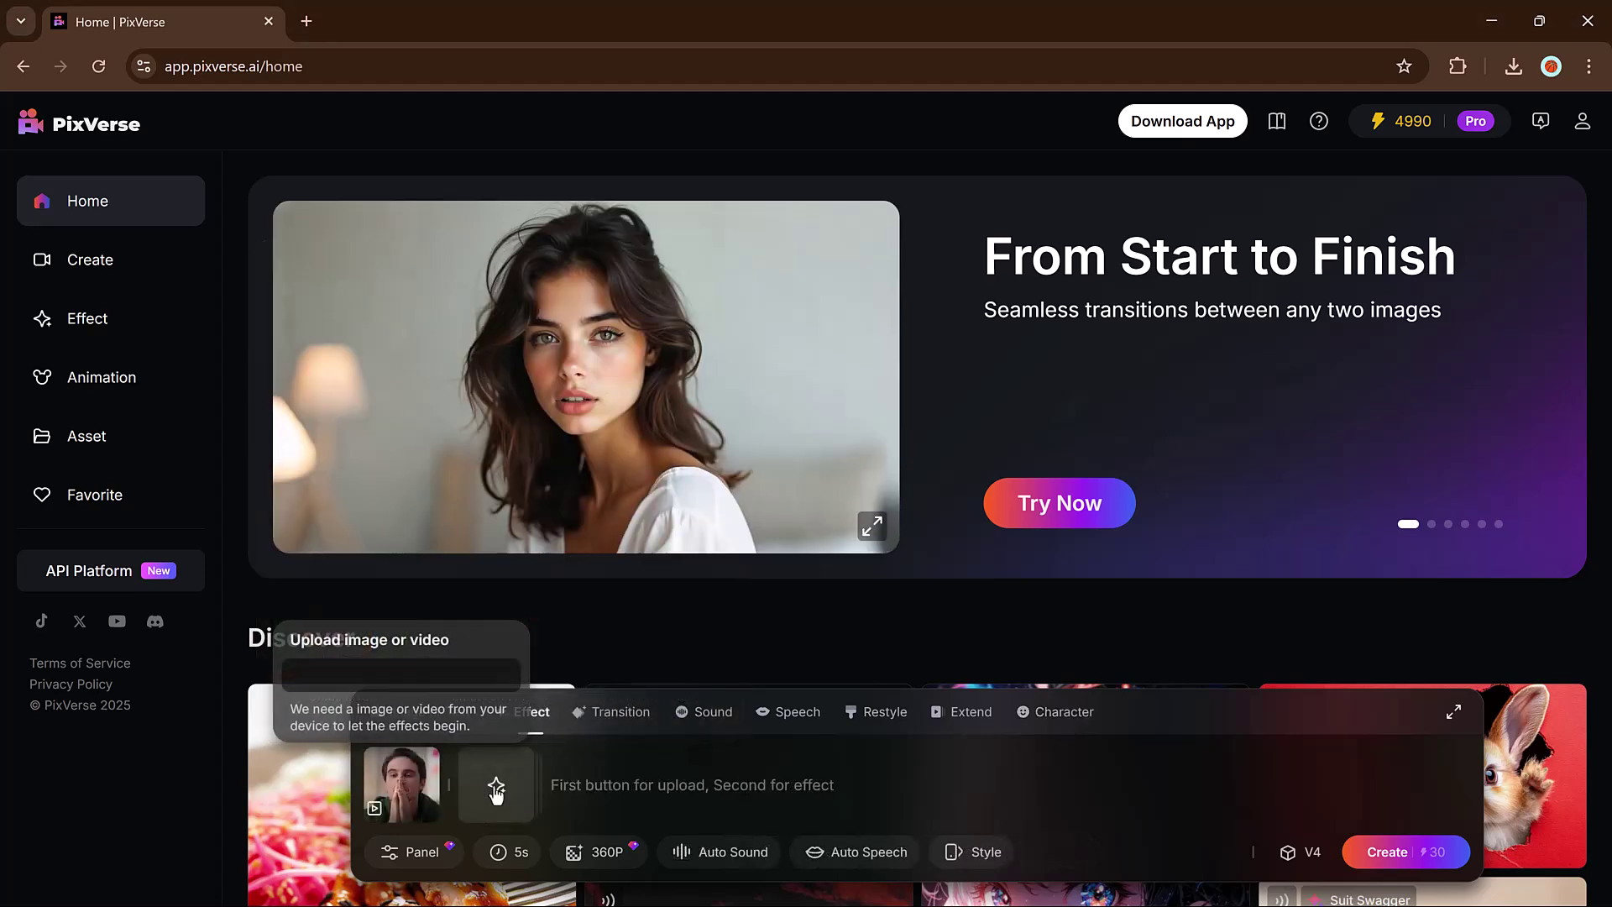
Step: Apply the Ghibli Live! effect to the man's clip and start generating the video
click(496, 788)
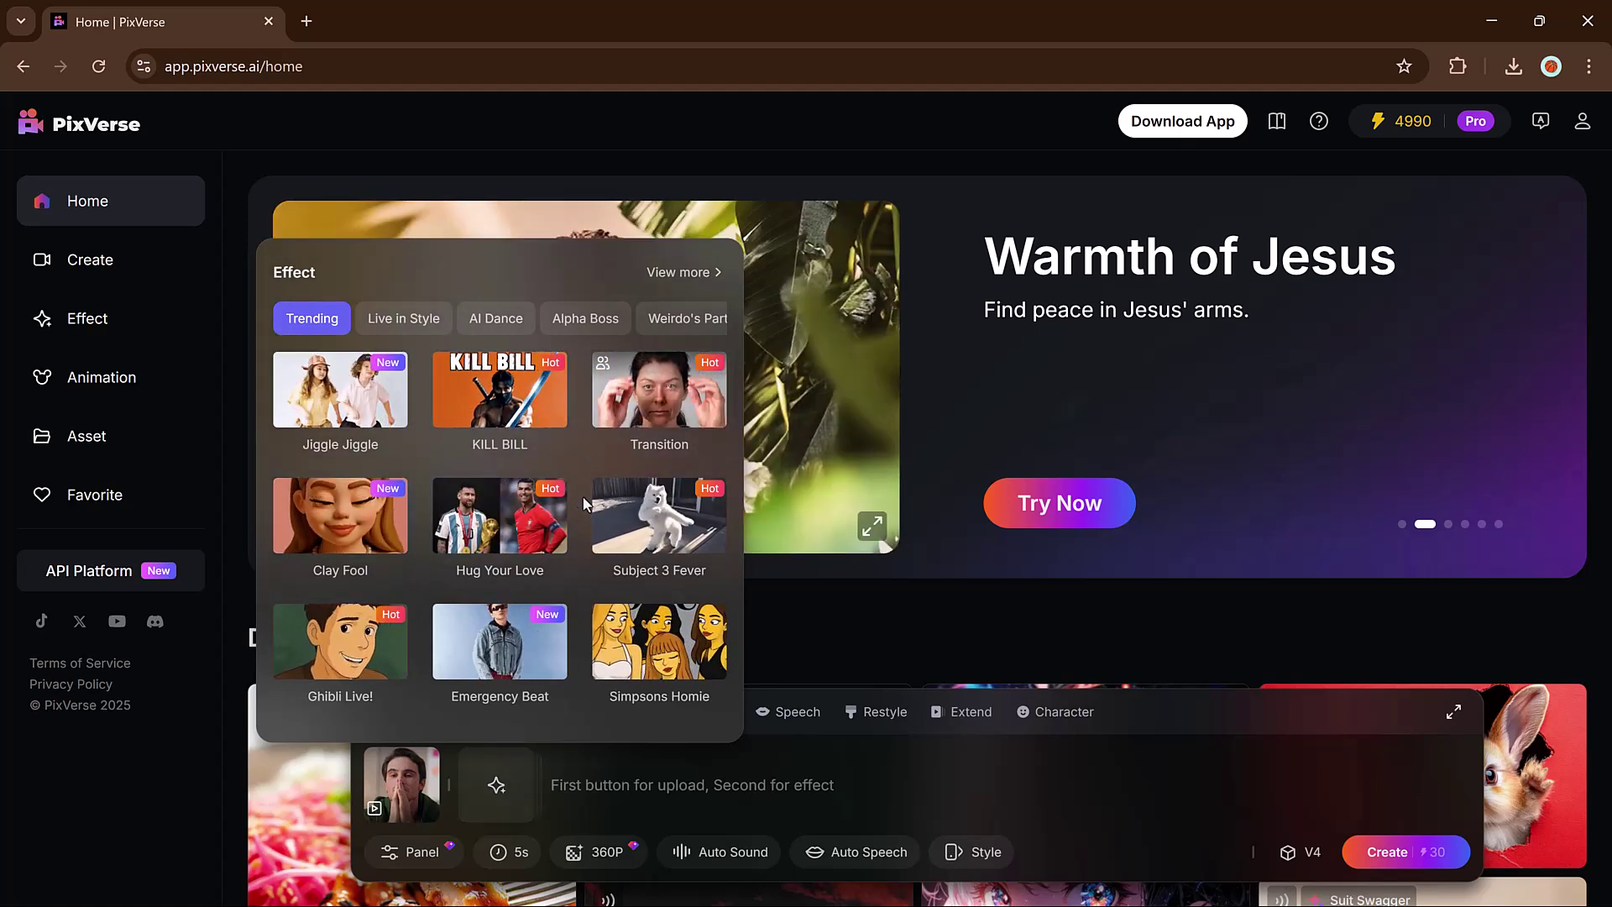
scroll(620, 395, down, 1)
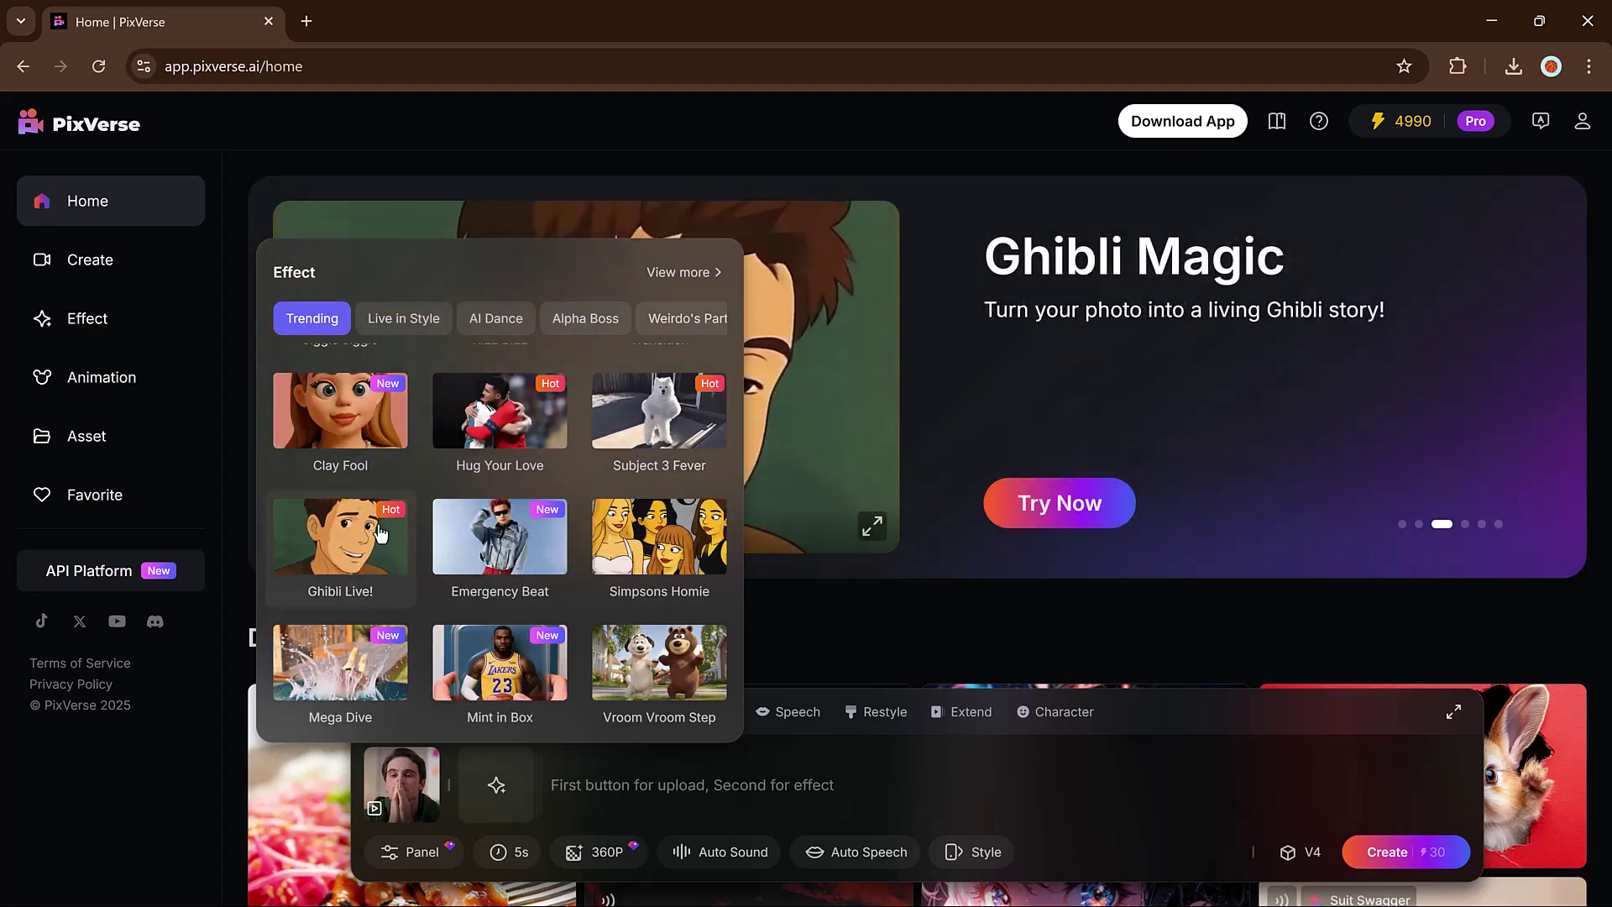
click(353, 535)
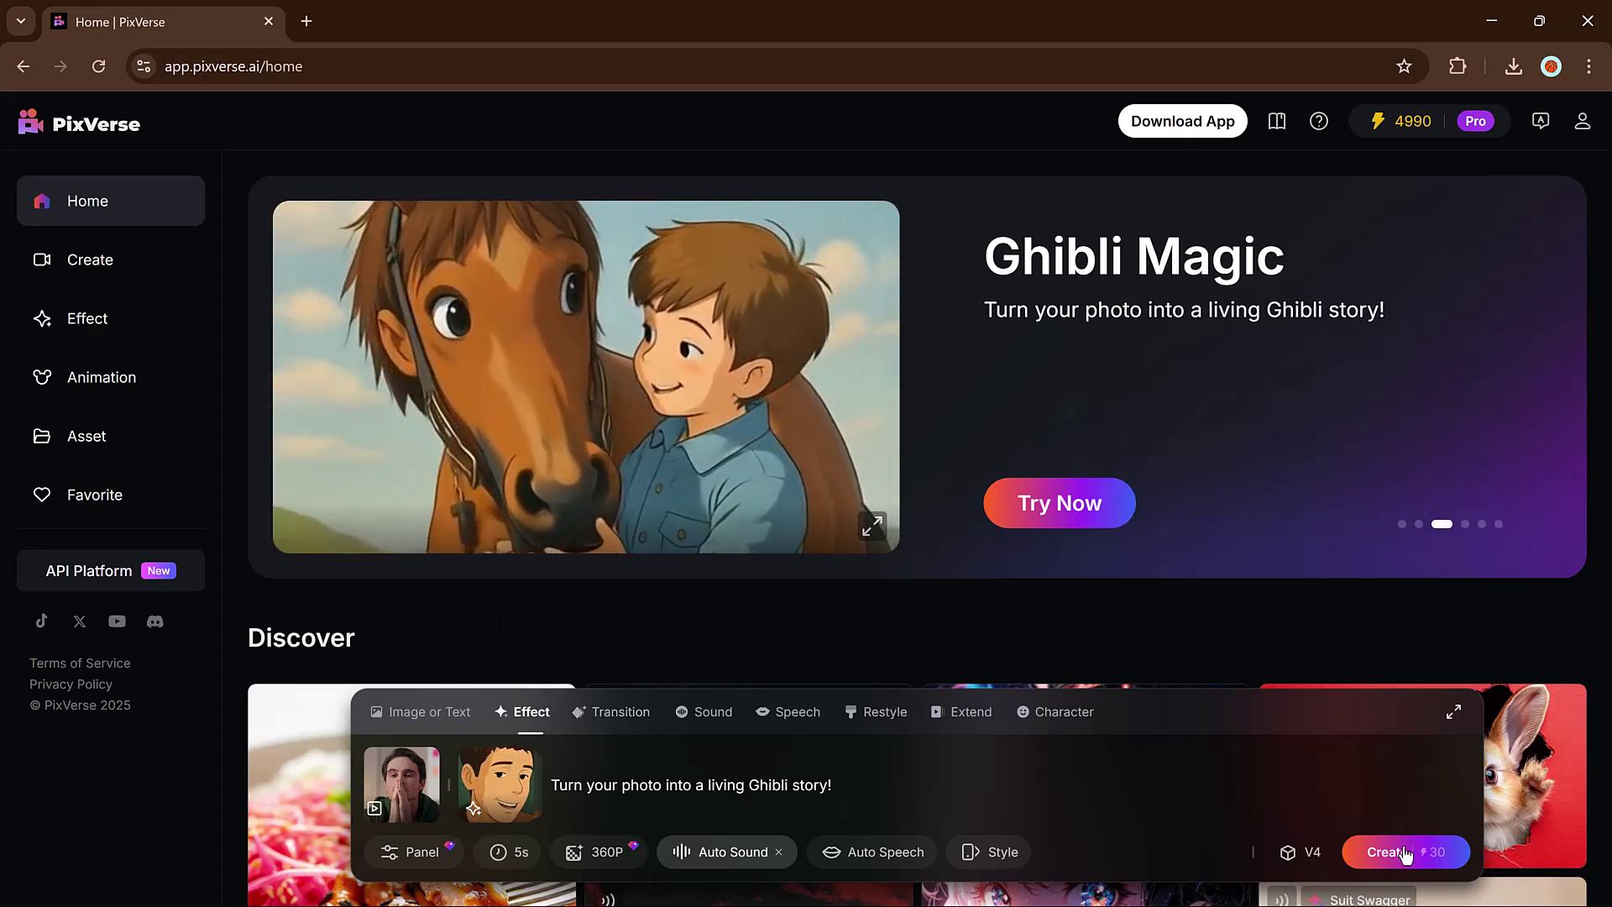
click(1401, 852)
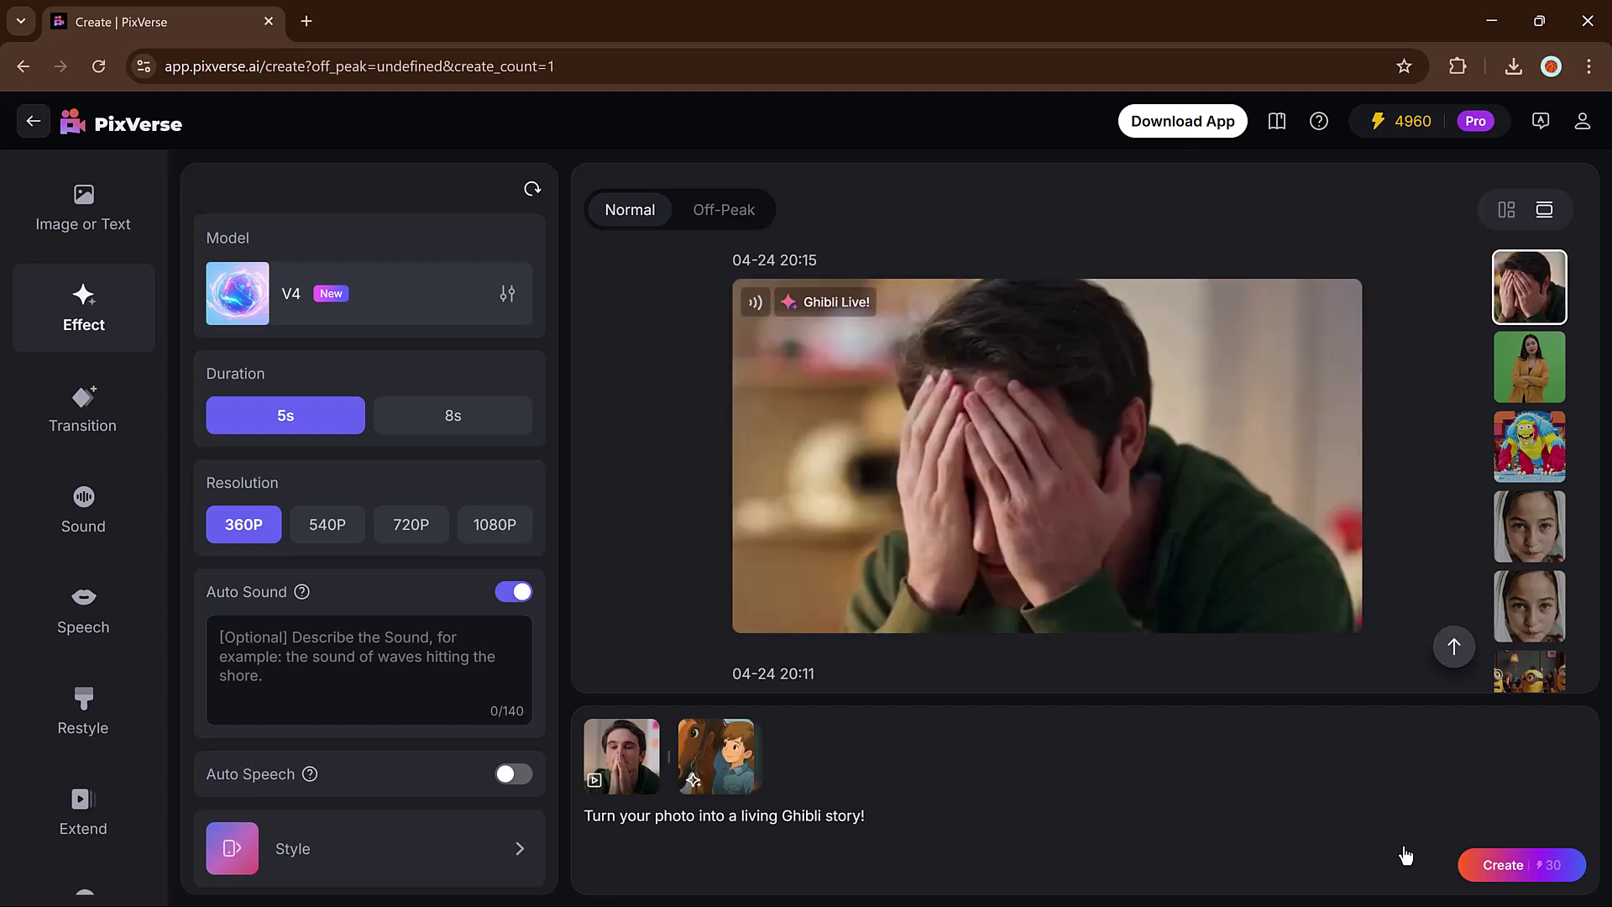
Step: View and replay the finished Ghibli-style man video, then close its detail view
click(1042, 487)
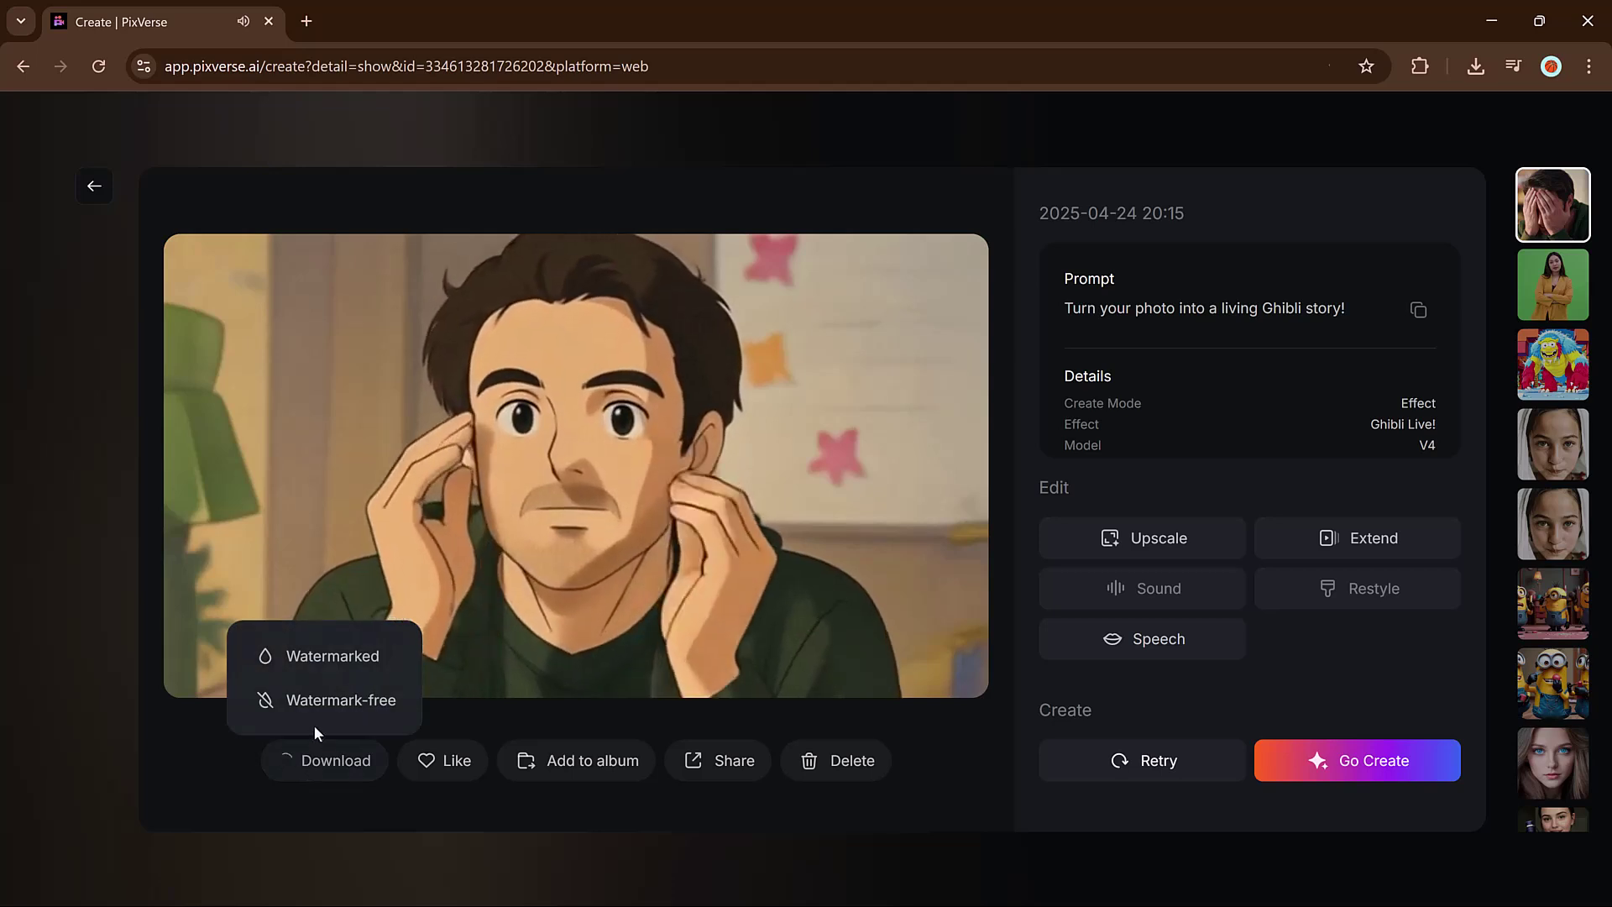
click(190, 678)
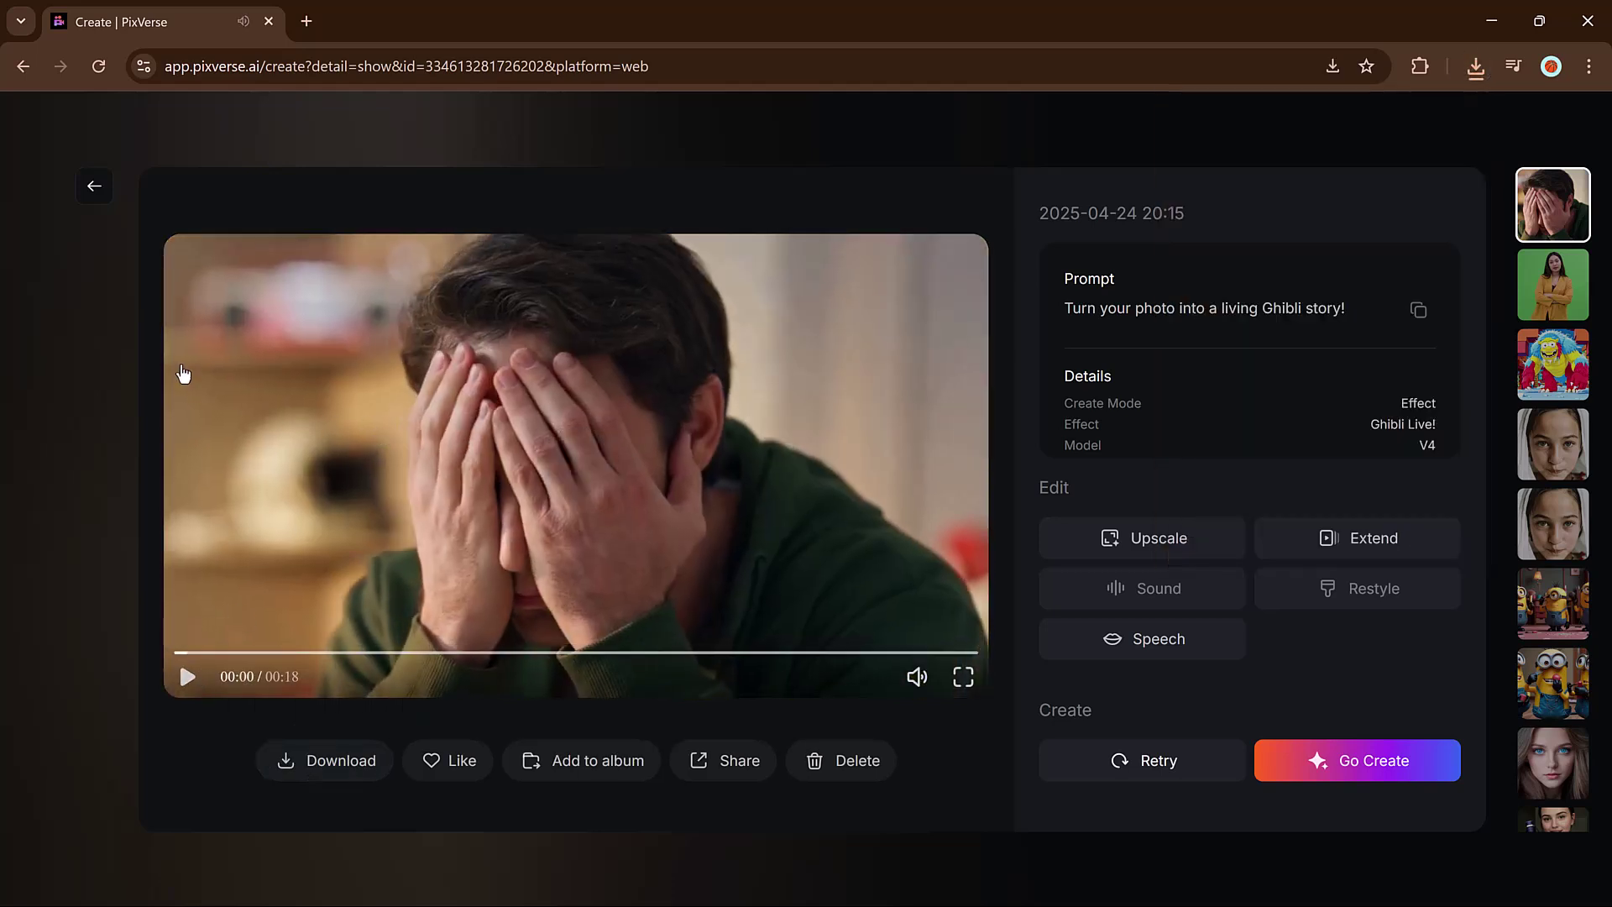
click(96, 186)
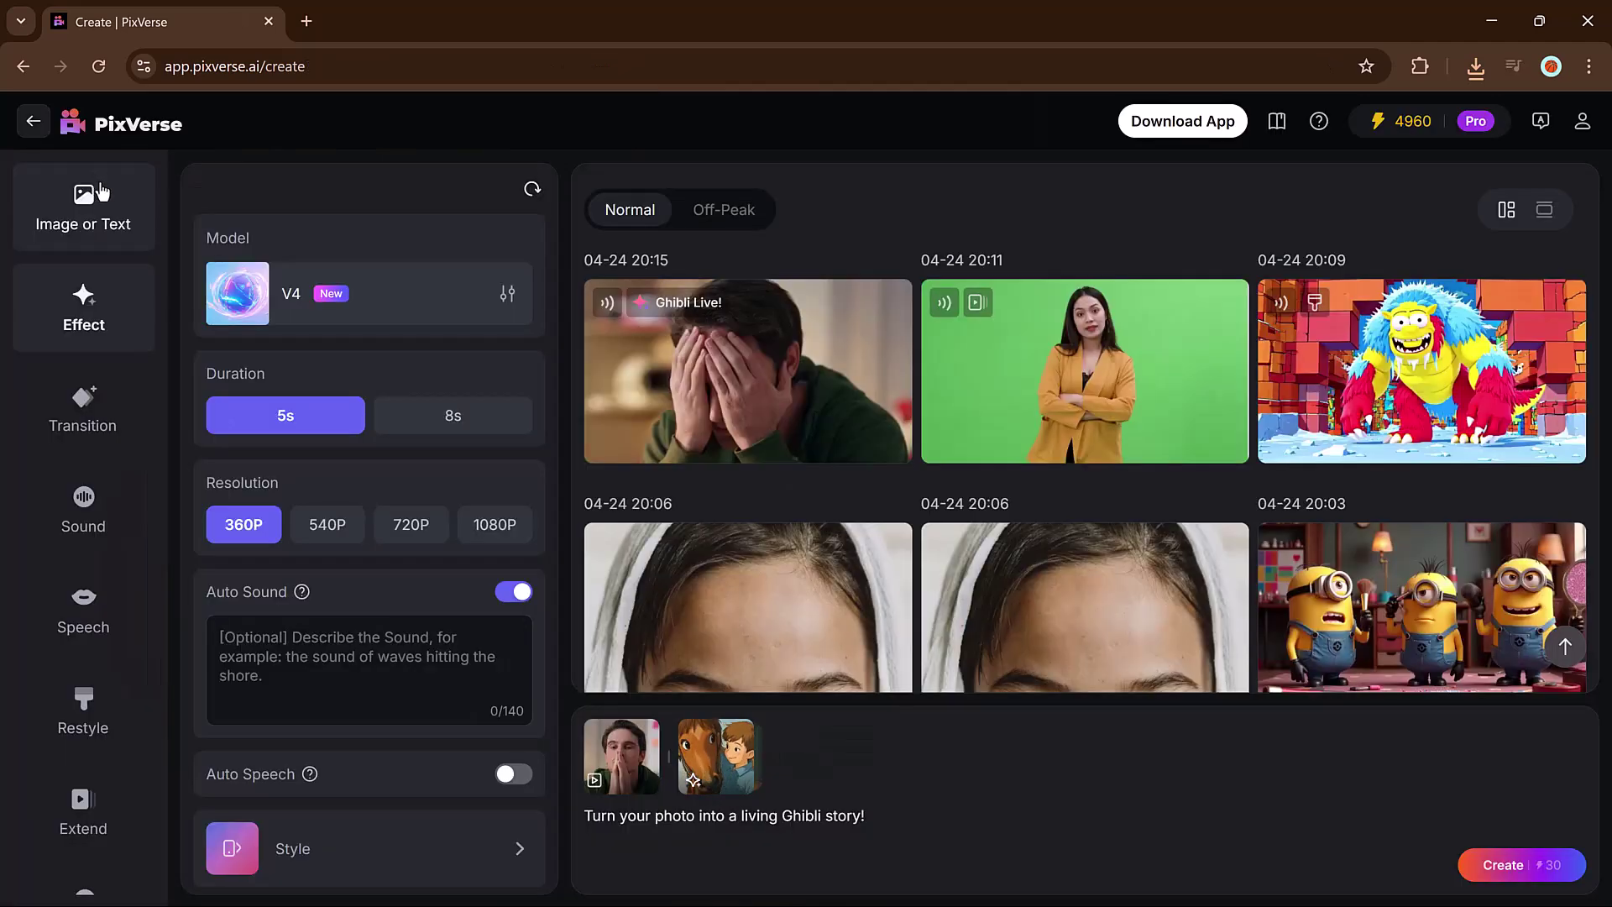
Step: Return to the PixVerse home feed showing the Ghibli Magic banner
click(33, 122)
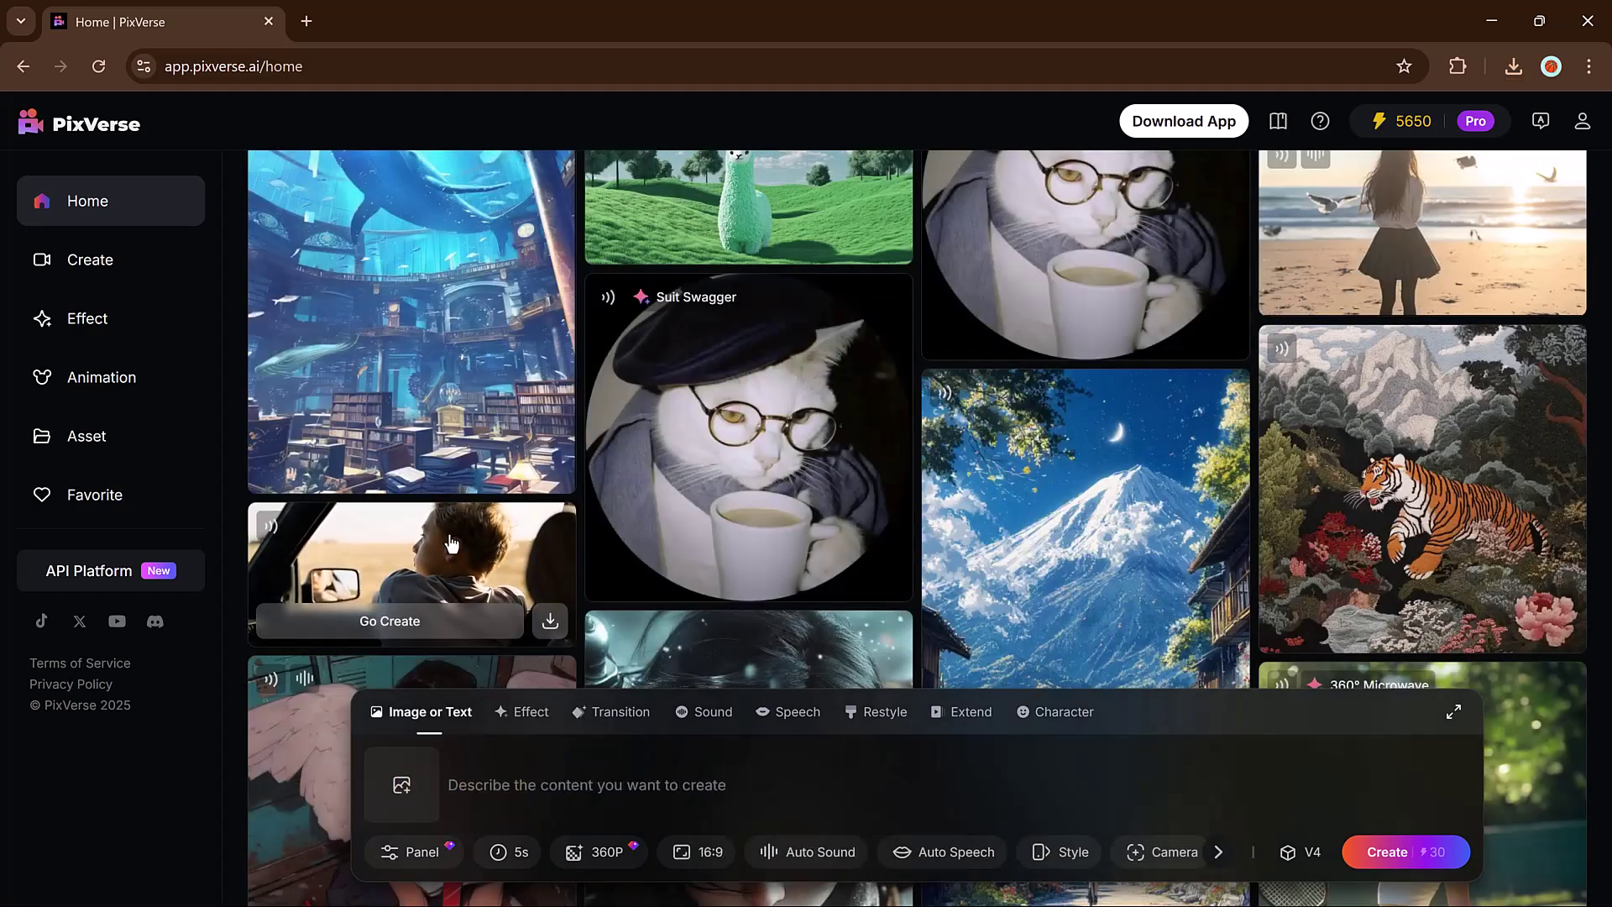
scroll(451, 544, down, 1)
scroll(460, 488, down, 5)
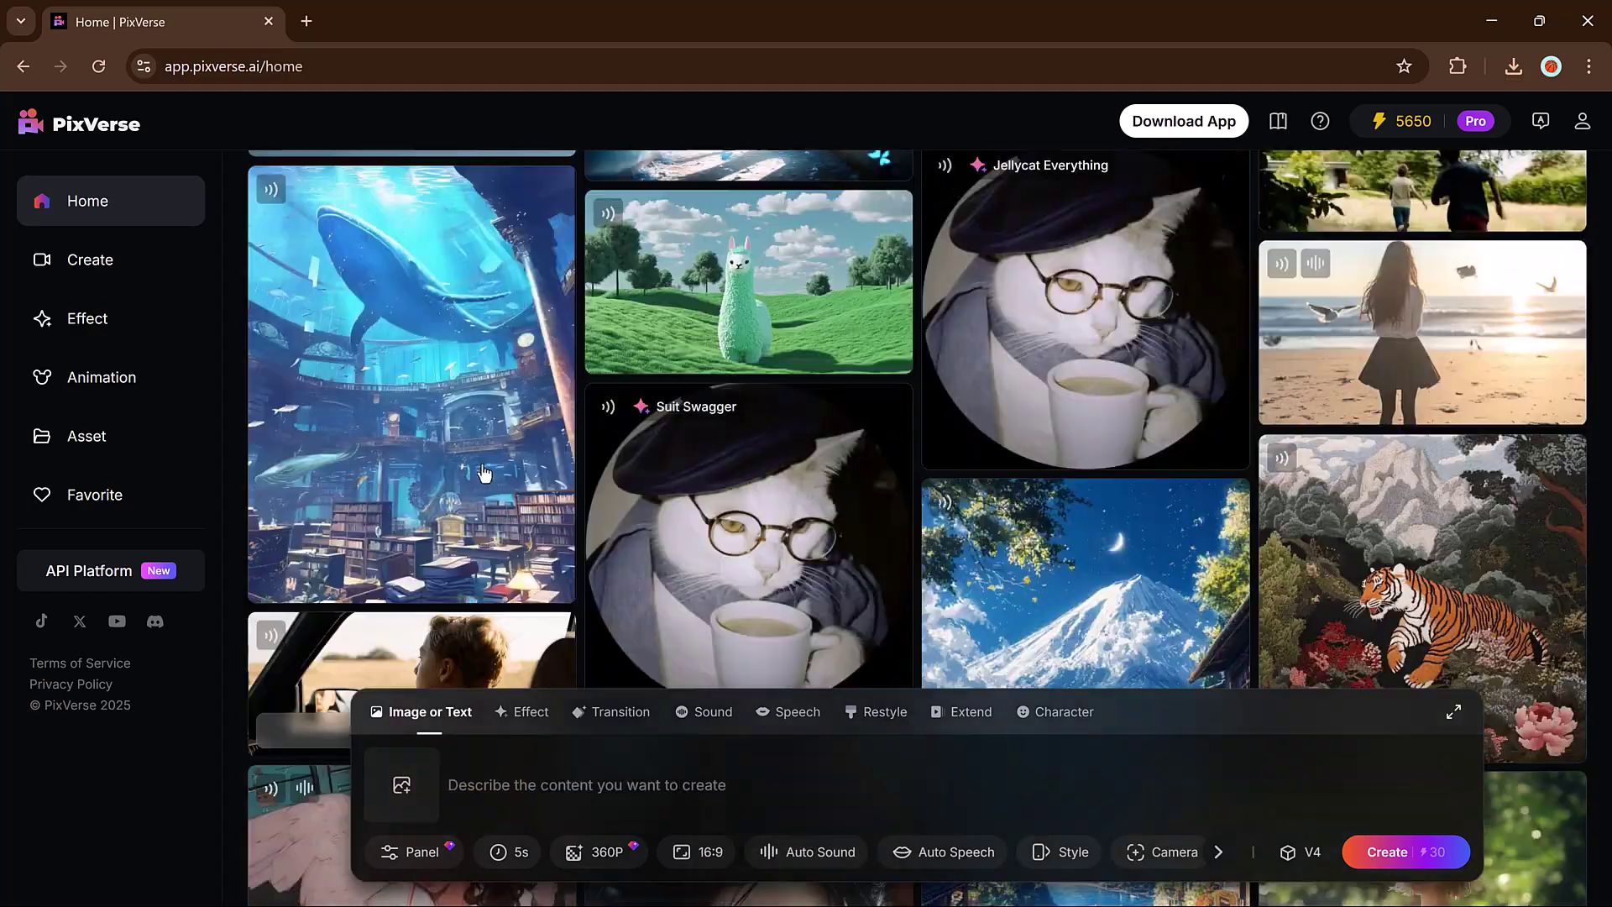
scroll(378, 466, down, 5)
scroll(529, 416, down, 5)
scroll(620, 375, up, 5)
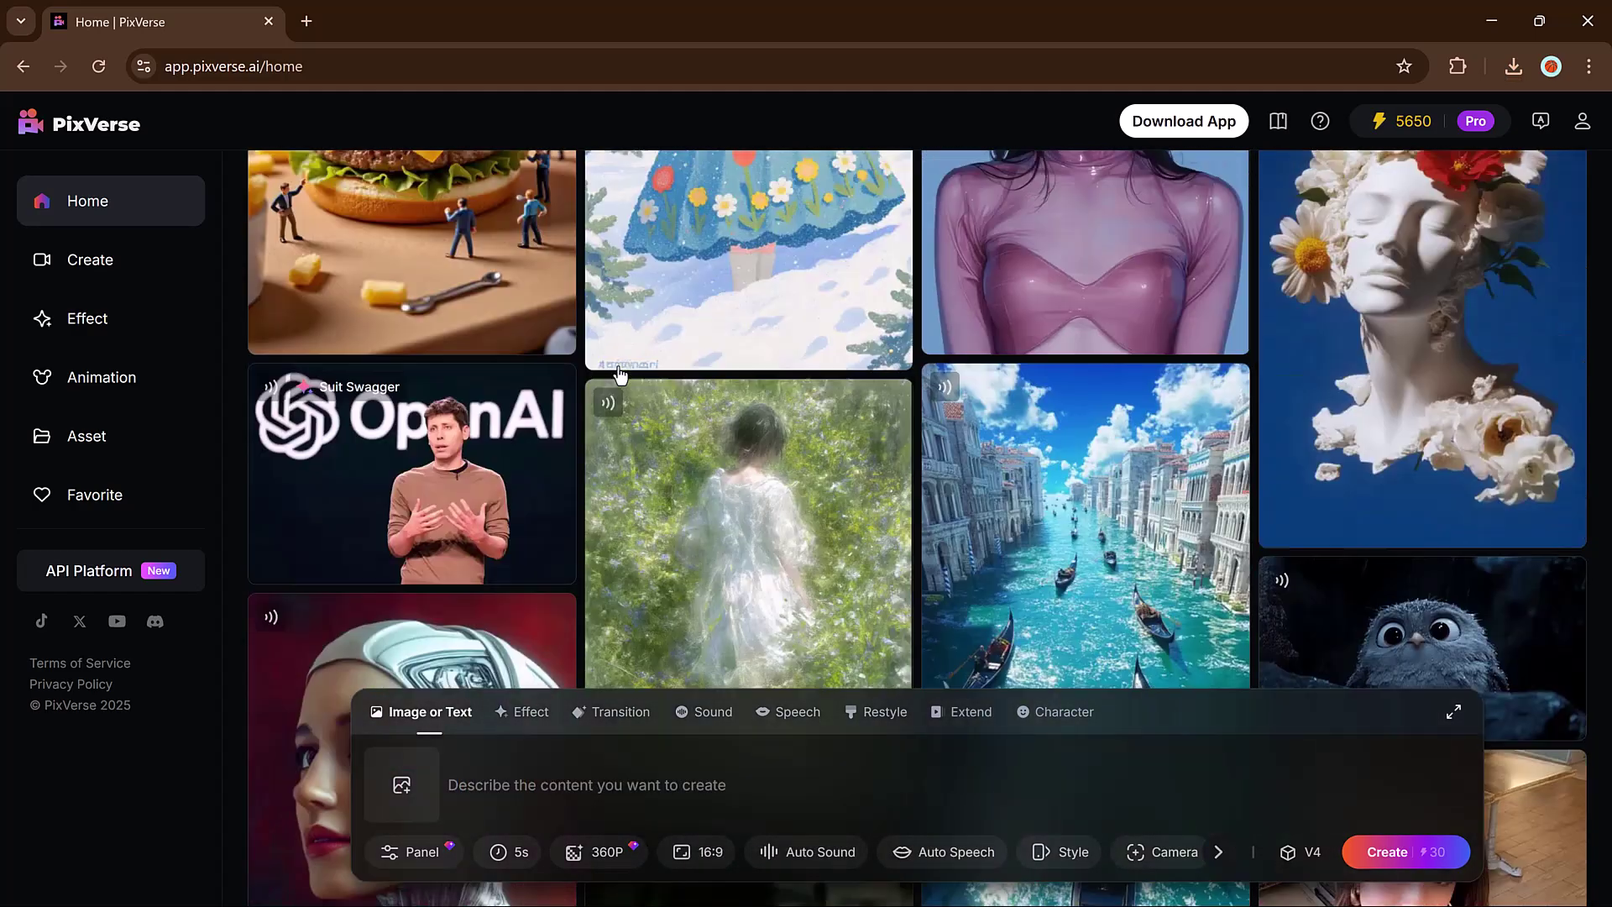
scroll(619, 375, up, 5)
scroll(620, 375, up, 3)
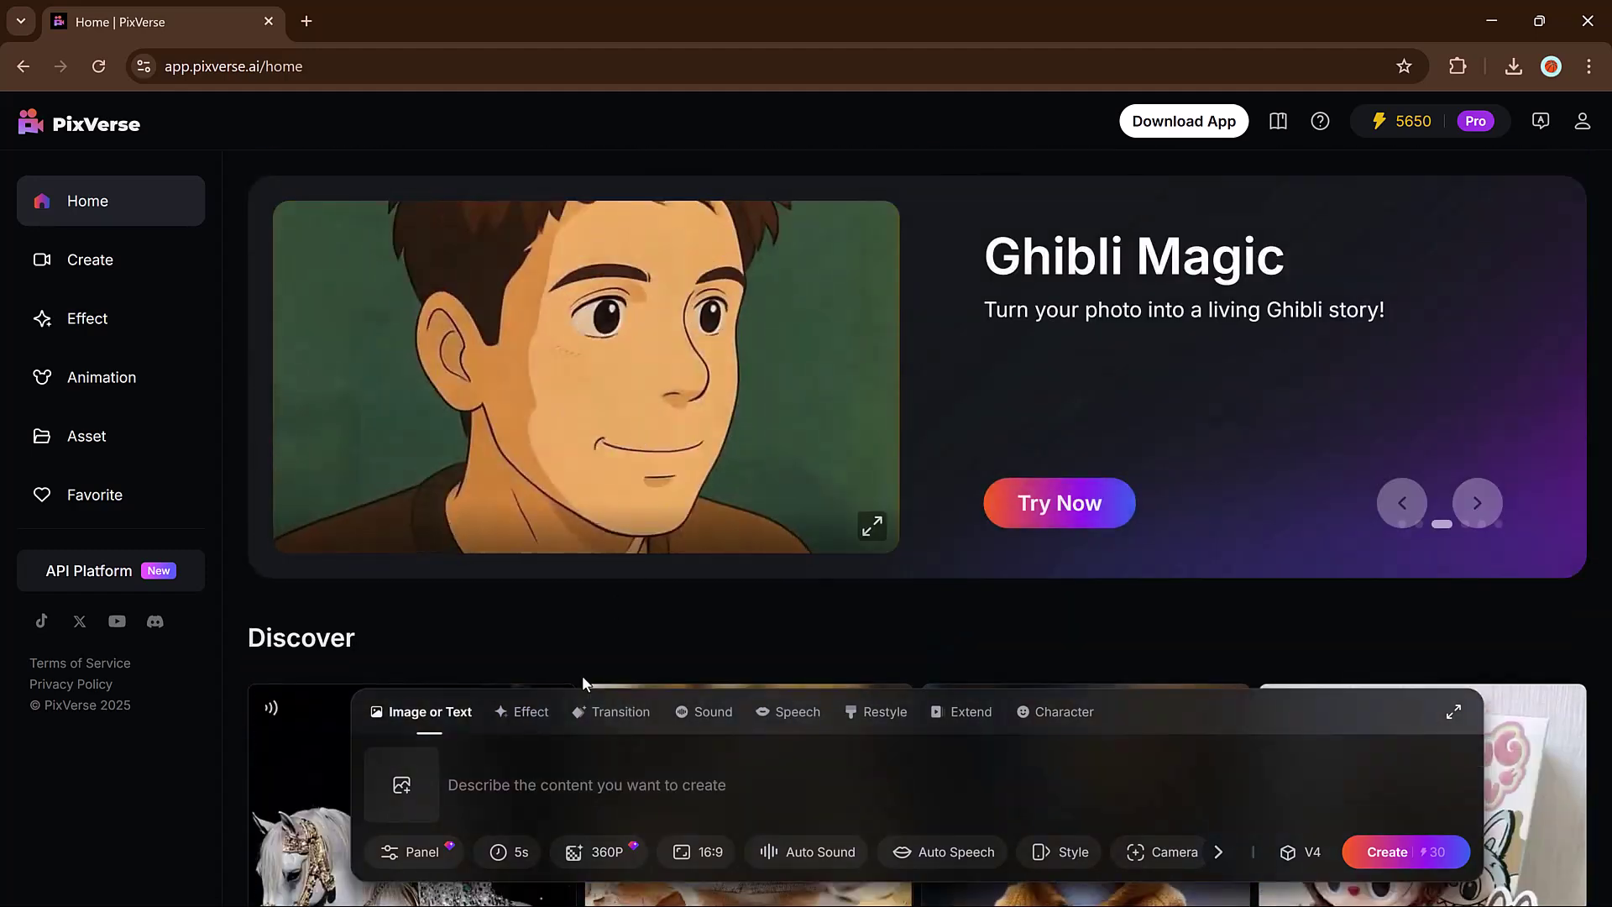